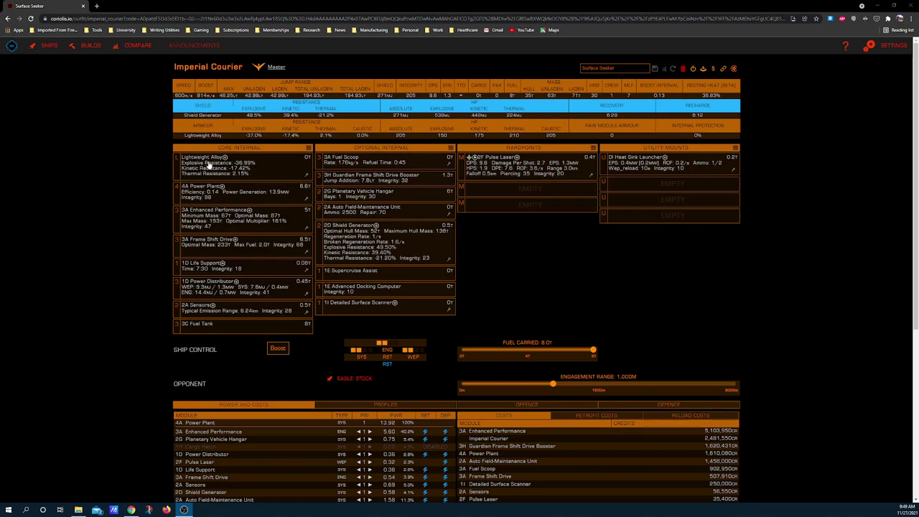
# - Examine the engineering modification and experimental effect applied to the Lightweight Alloy hull
pyautogui.click(305, 178)
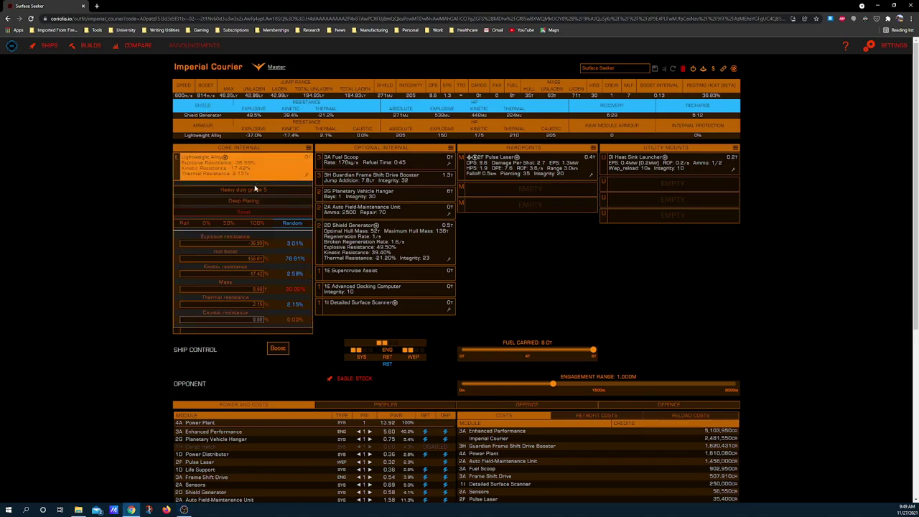
pyautogui.moveTo(245, 194)
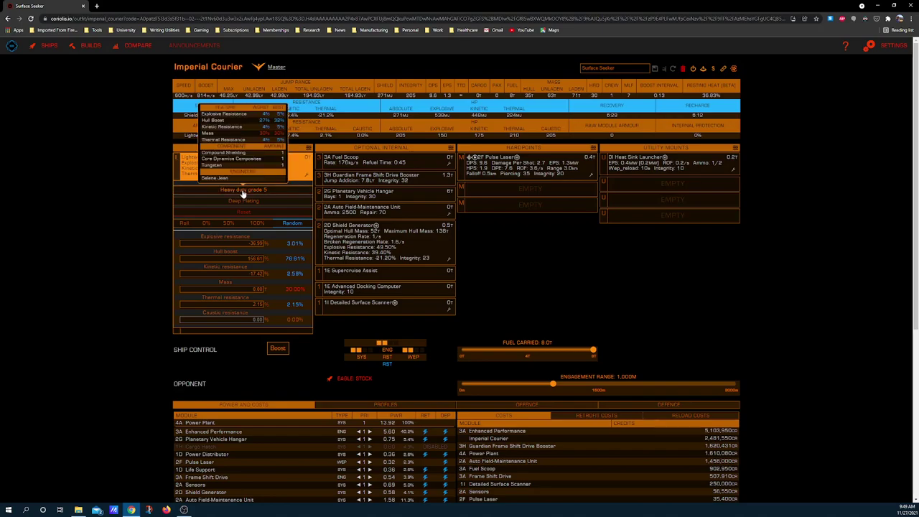
pyautogui.click(134, 185)
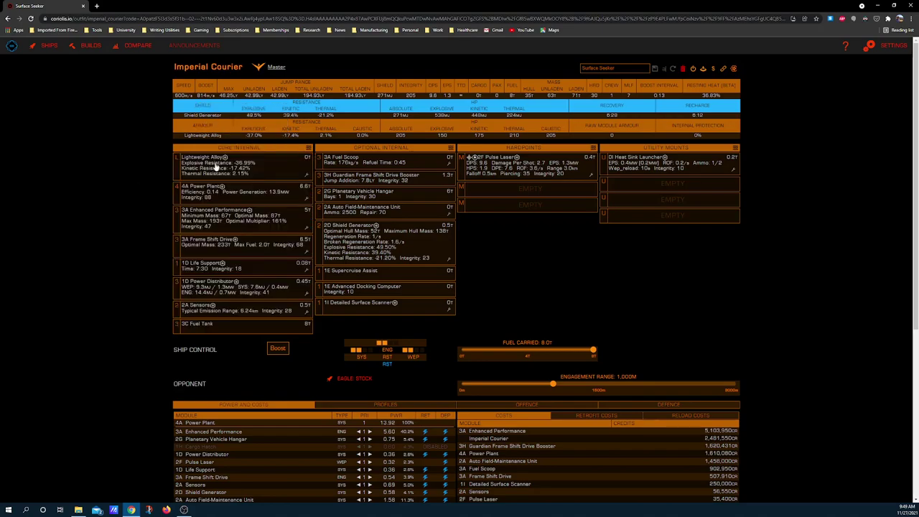
pyautogui.click(310, 177)
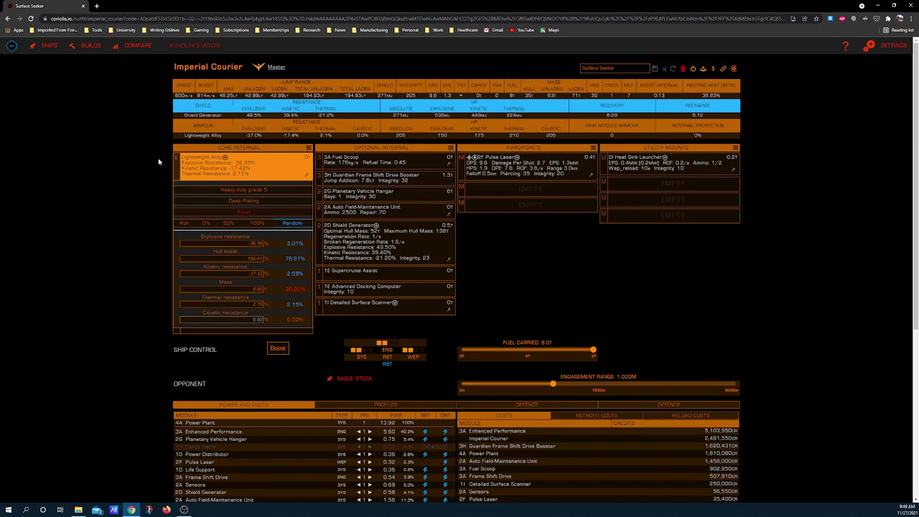
pyautogui.click(121, 166)
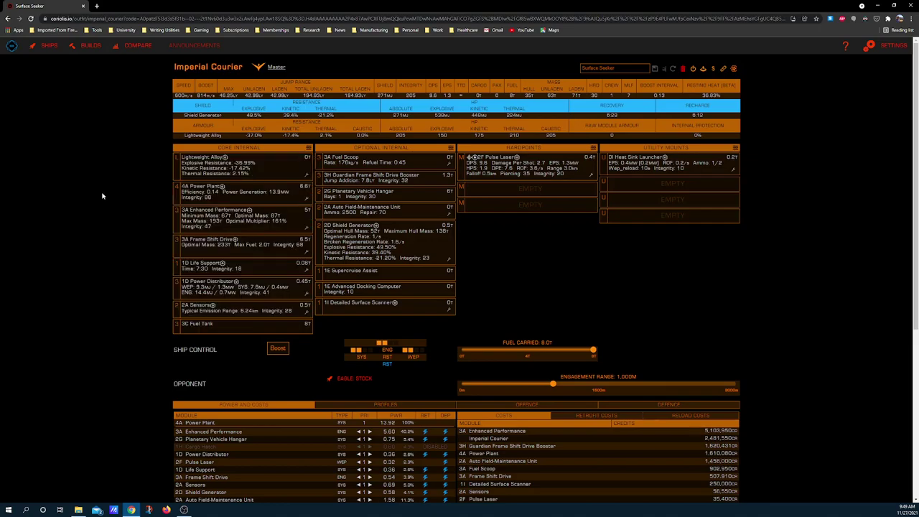
# - Examine the engineering modifications of the 4A Power Plant and the 3A Enhanced Performance thrusters
pyautogui.click(307, 206)
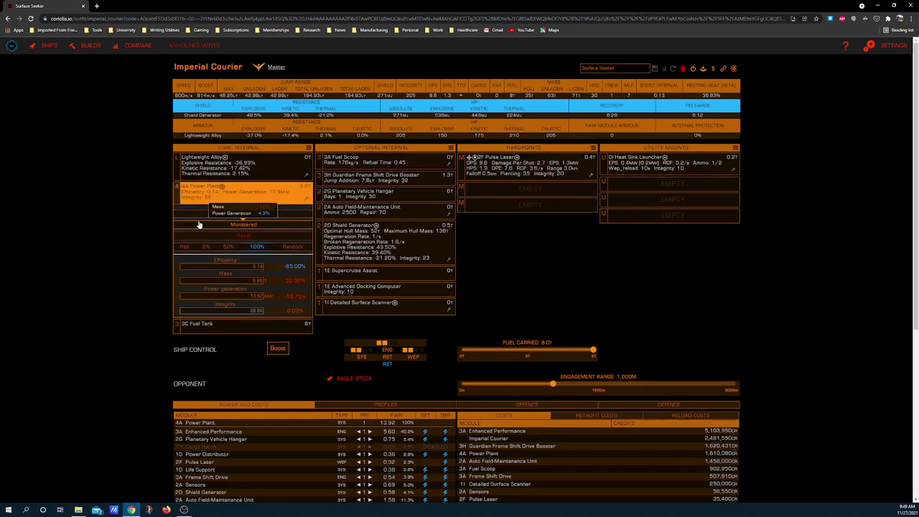
pyautogui.click(116, 214)
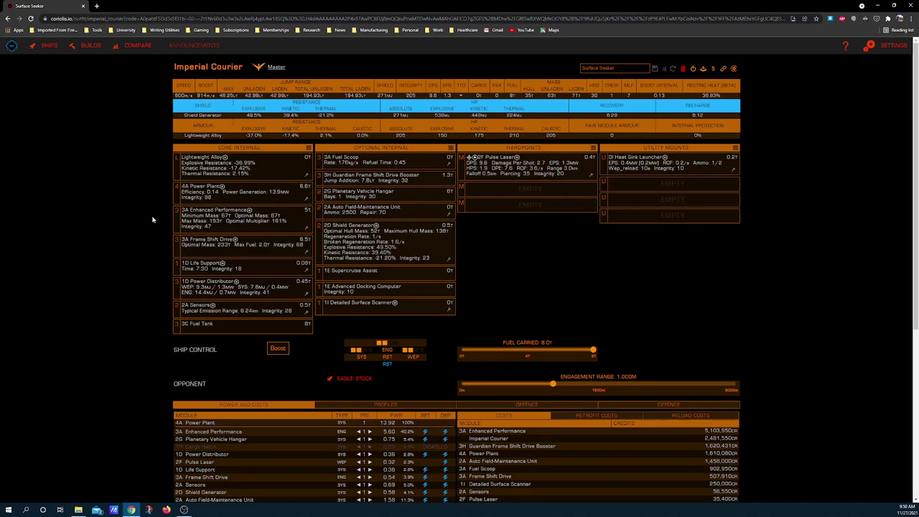
pyautogui.click(308, 229)
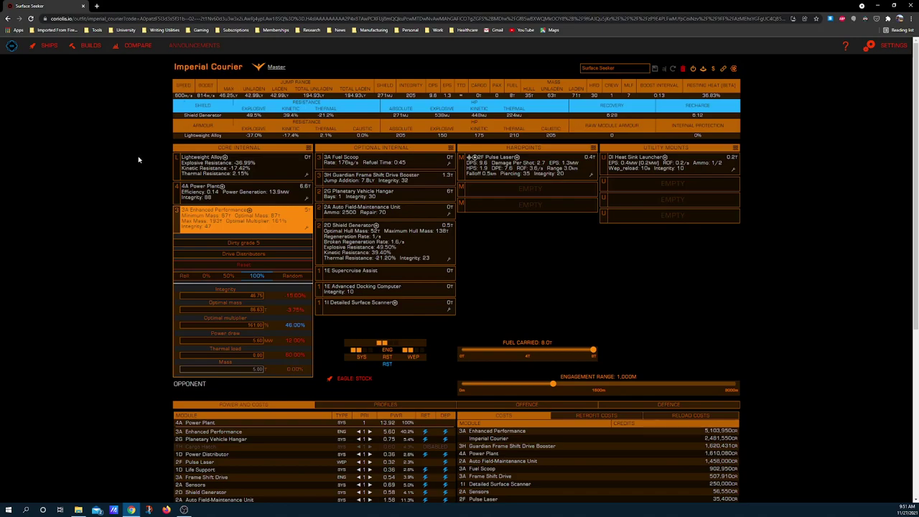
pyautogui.click(125, 246)
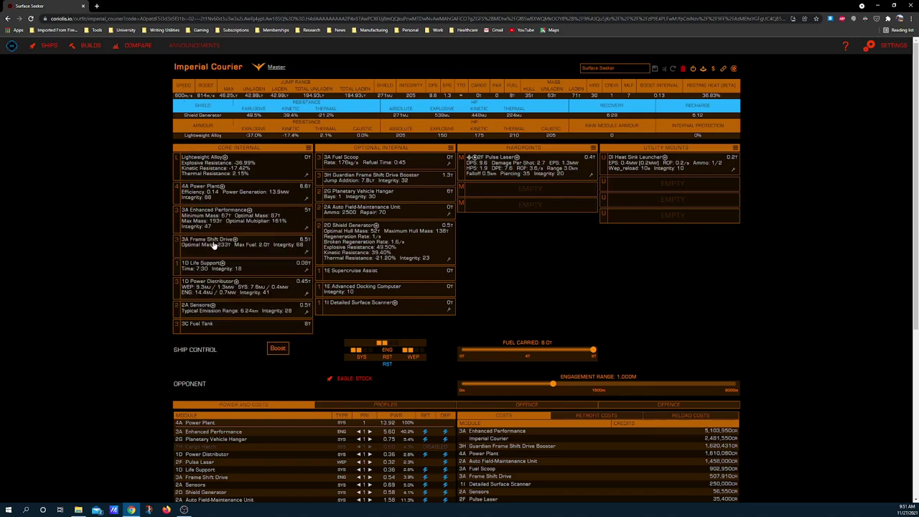
# - Examine the engineering modifications of the 3A Frame Shift Drive and the 1D Life Support
pyautogui.click(212, 247)
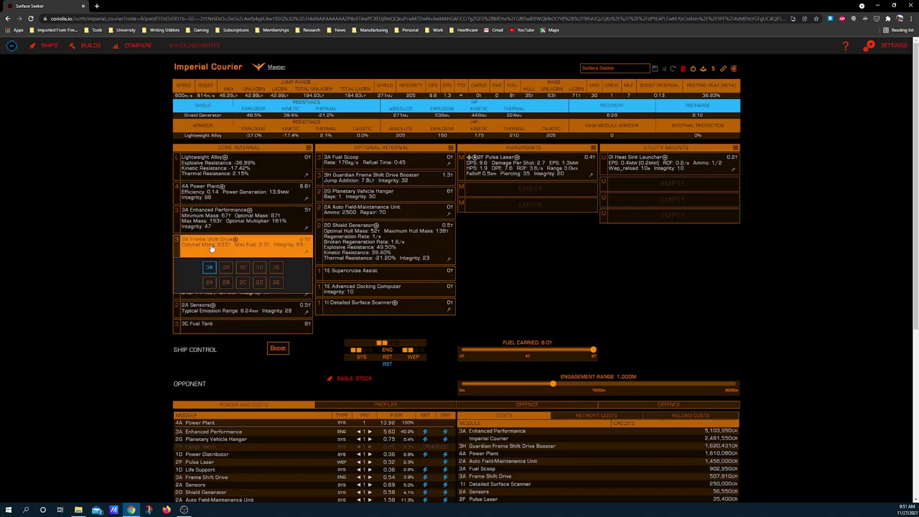
pyautogui.click(306, 253)
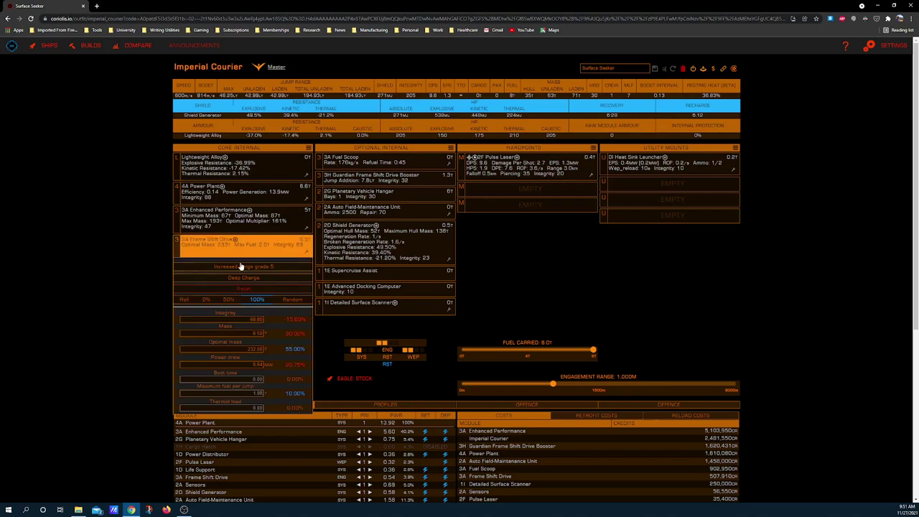
pyautogui.moveTo(239, 267)
pyautogui.click(124, 261)
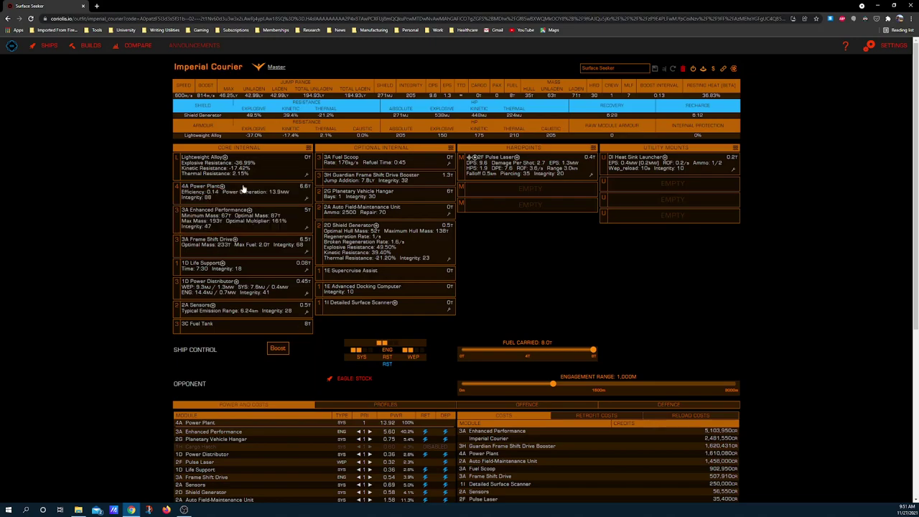
pyautogui.click(308, 274)
pyautogui.click(50, 273)
# - Try the Cluster Capacitors experimental effect on the 1D Power Distributor
pyautogui.click(305, 296)
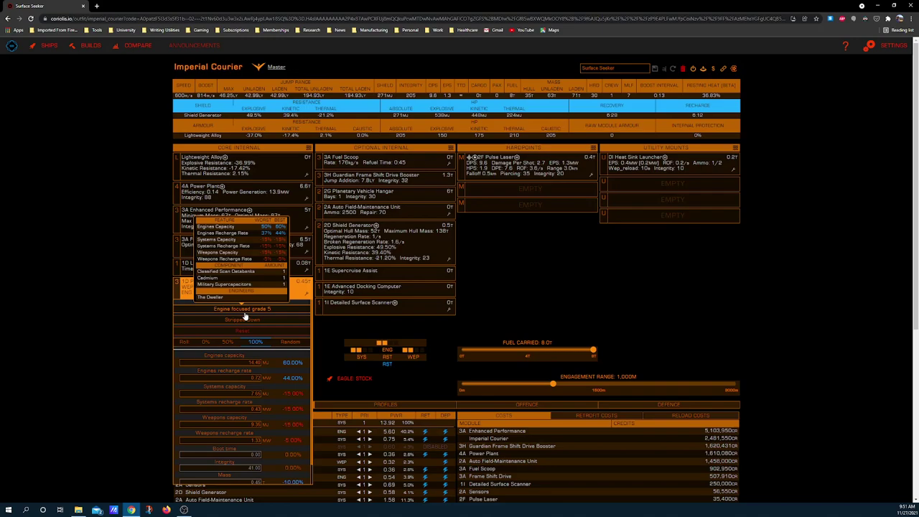
pyautogui.click(247, 321)
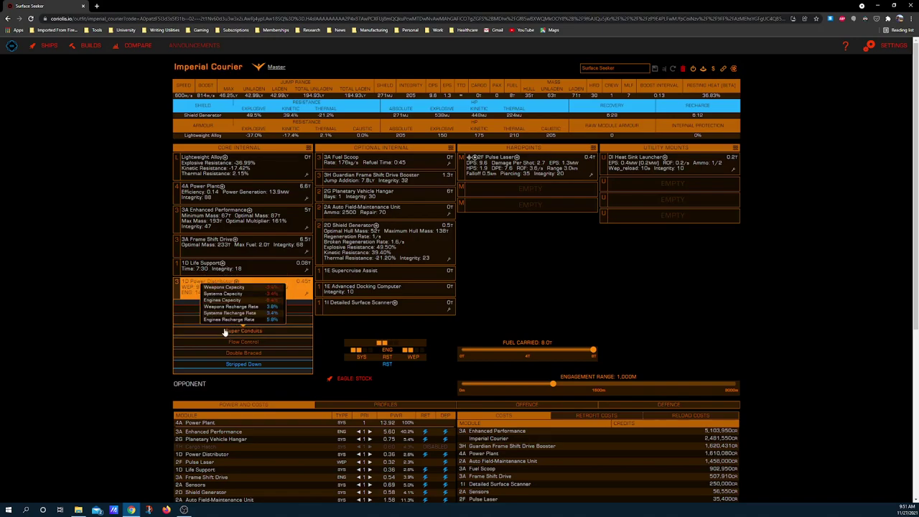
pyautogui.click(245, 324)
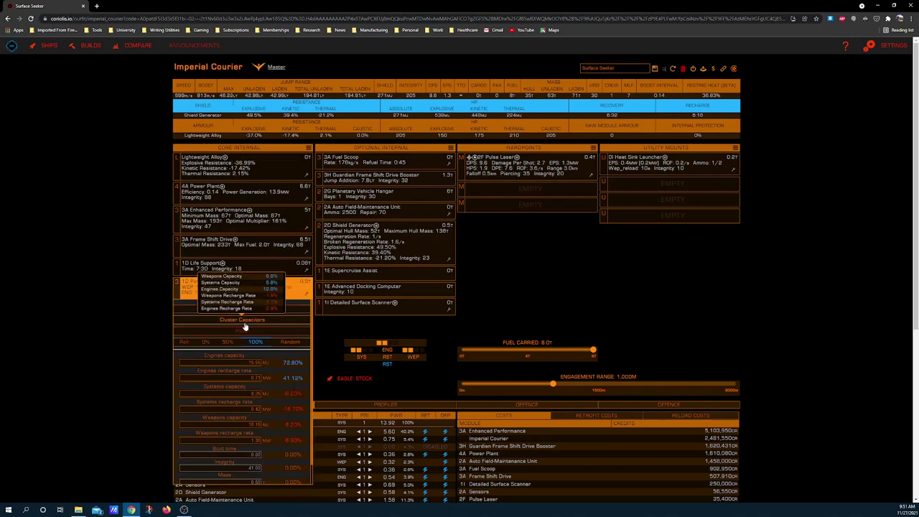
# - Try the Super Conduits experimental effect on the 1D Power Distributor and check the ship's stats
pyautogui.click(307, 296)
pyautogui.click(307, 296)
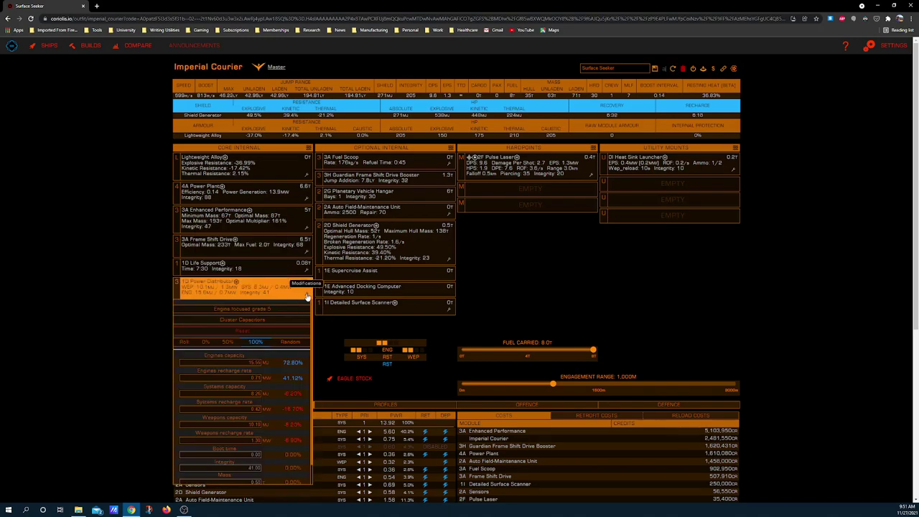
pyautogui.click(248, 320)
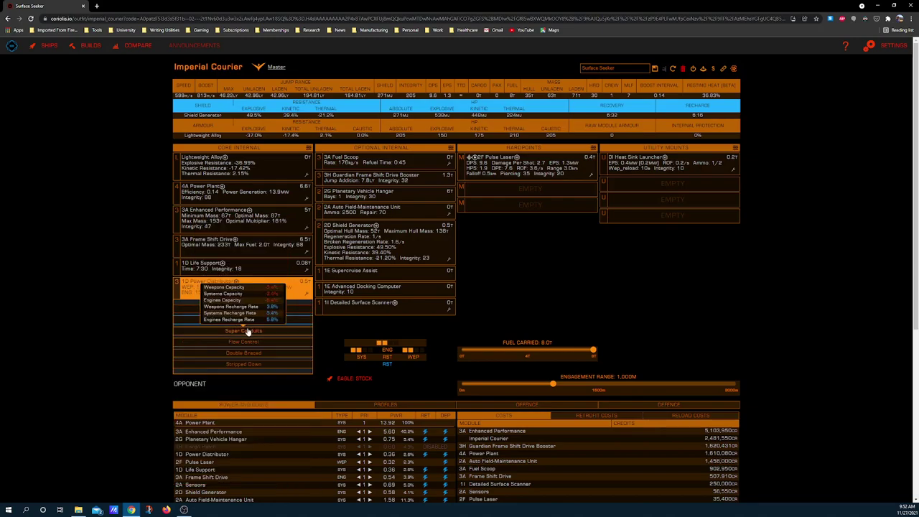
pyautogui.click(247, 331)
pyautogui.click(161, 311)
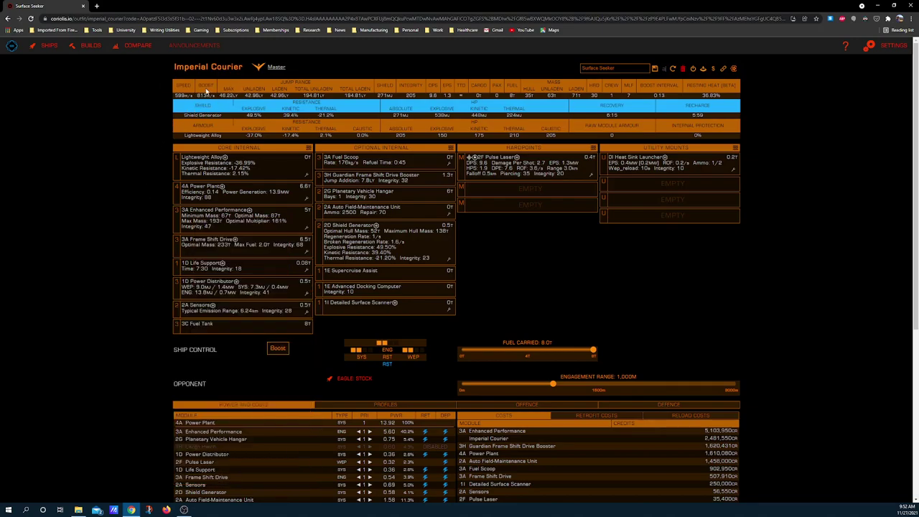
pyautogui.click(305, 299)
pyautogui.click(143, 298)
# - Restore the Stripped Down experimental effect on the 1D Power Distributor
pyautogui.click(307, 292)
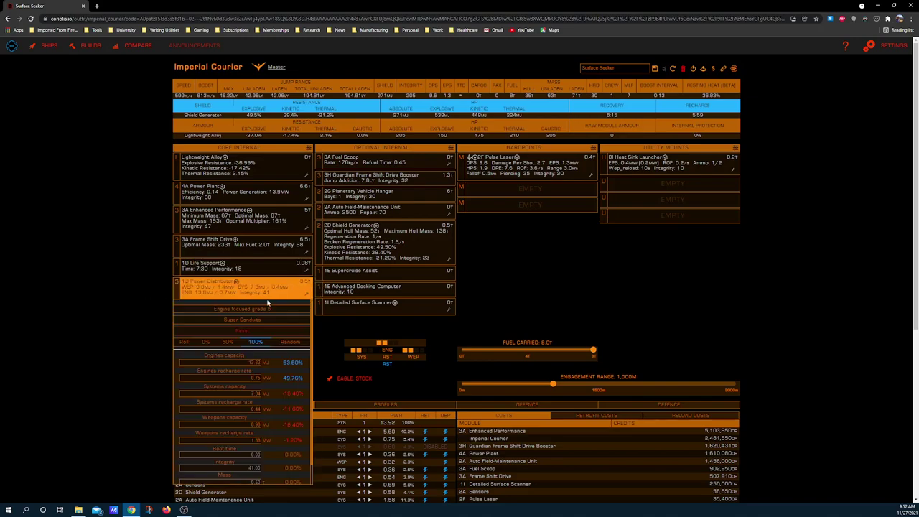
pyautogui.click(230, 321)
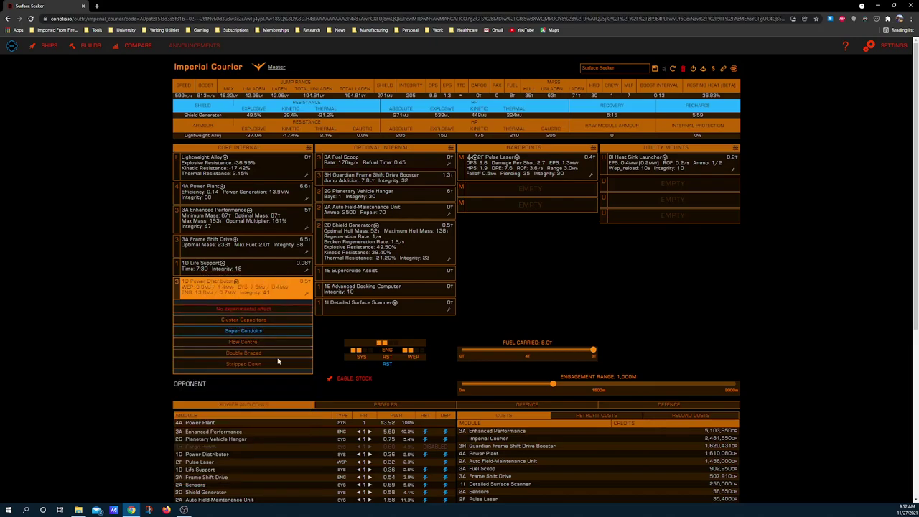
pyautogui.moveTo(267, 342)
pyautogui.click(249, 365)
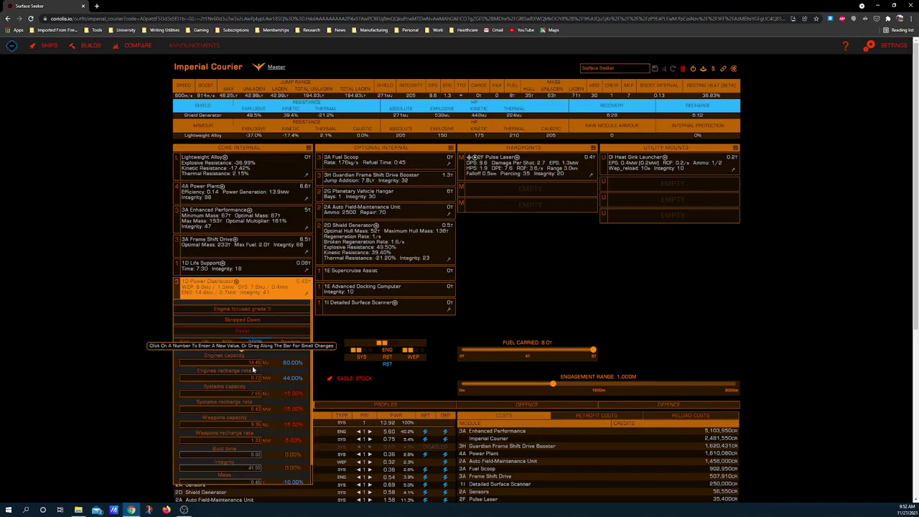
pyautogui.click(117, 306)
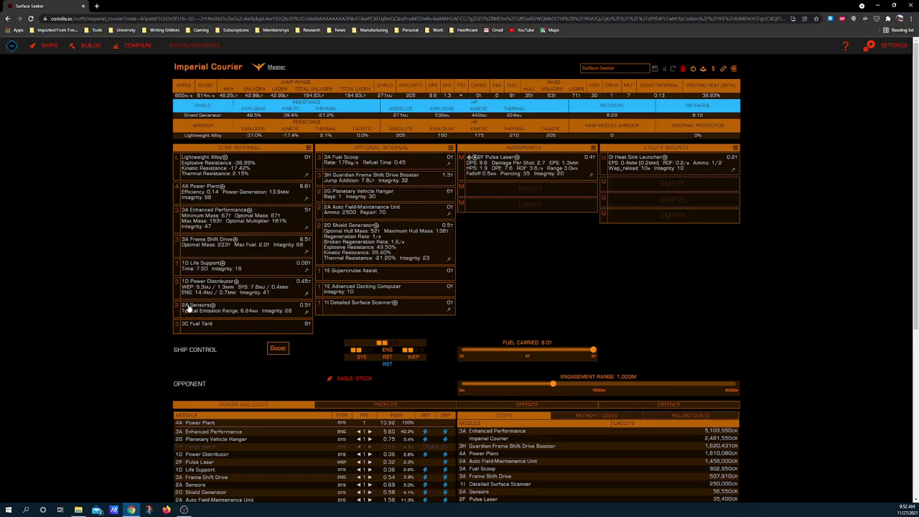
# - Examine the engineering modification applied to the 2A Sensors
pyautogui.click(307, 313)
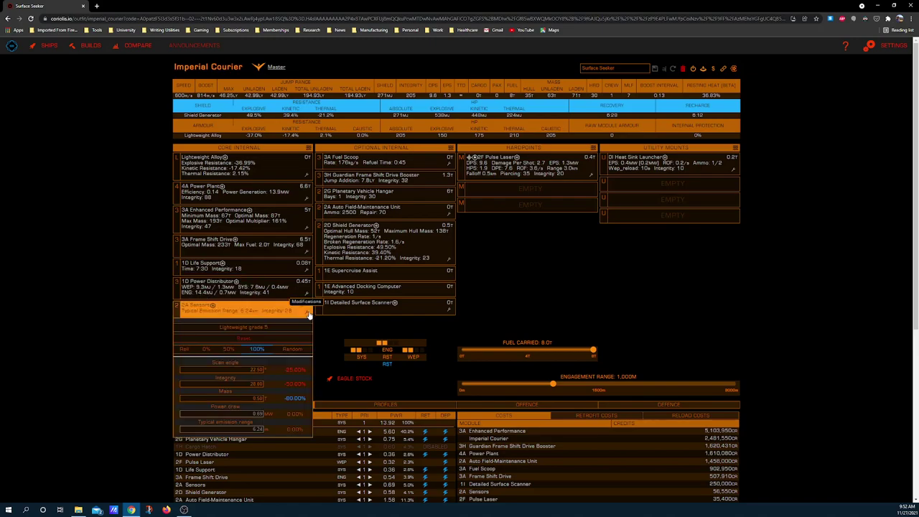
pyautogui.click(222, 325)
pyautogui.click(129, 308)
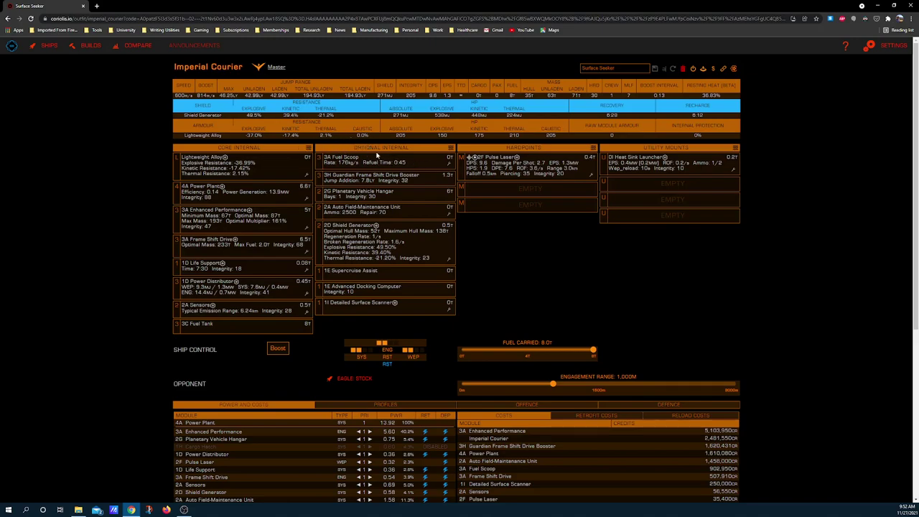
# - Try a 3B Fuel Scoop in the first optional slot and restore the 3A Fuel Scoop
pyautogui.click(421, 168)
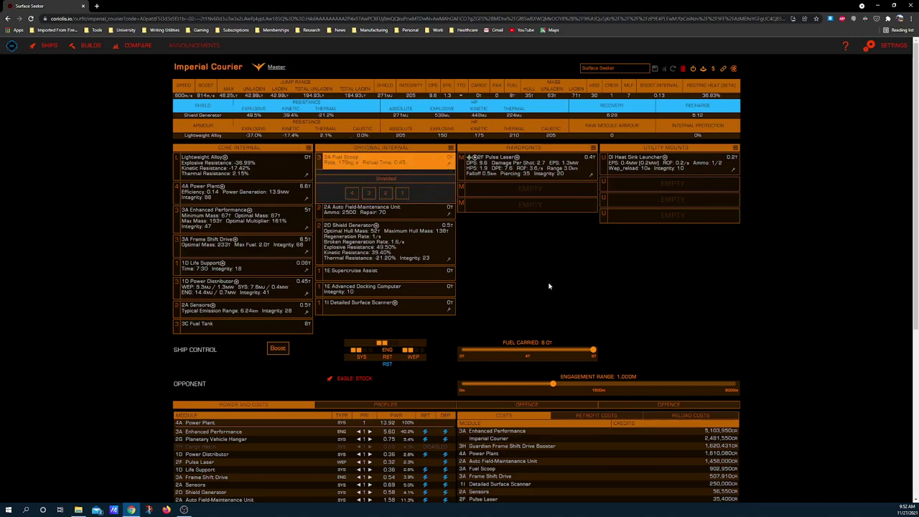
pyautogui.click(511, 270)
pyautogui.click(400, 160)
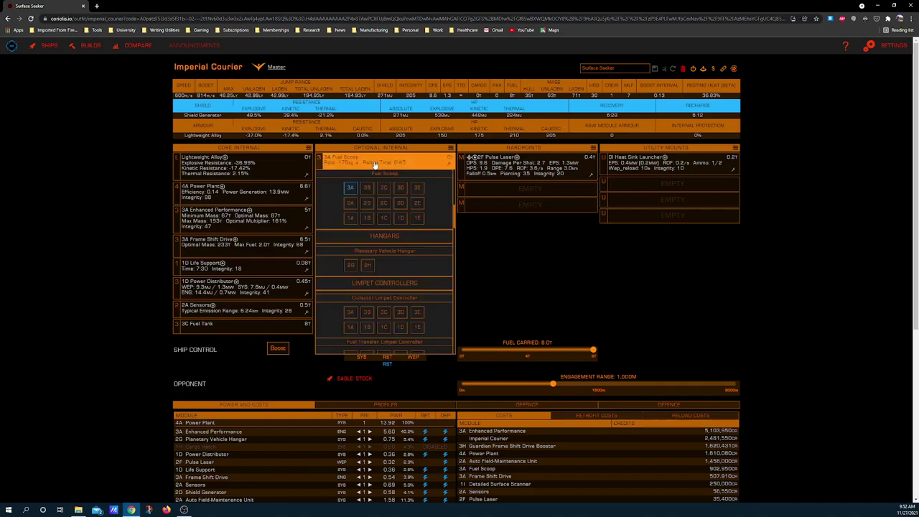
pyautogui.moveTo(366, 190)
pyautogui.click(367, 189)
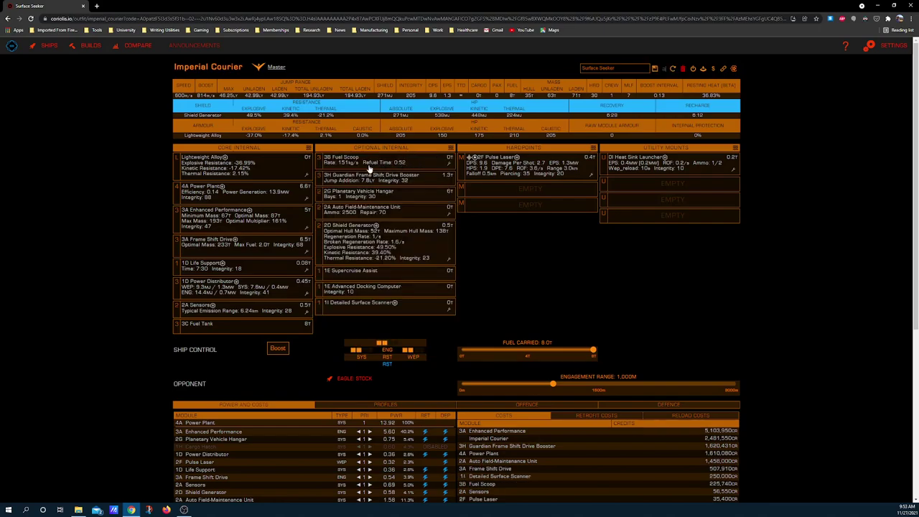
pyautogui.click(369, 170)
pyautogui.click(357, 185)
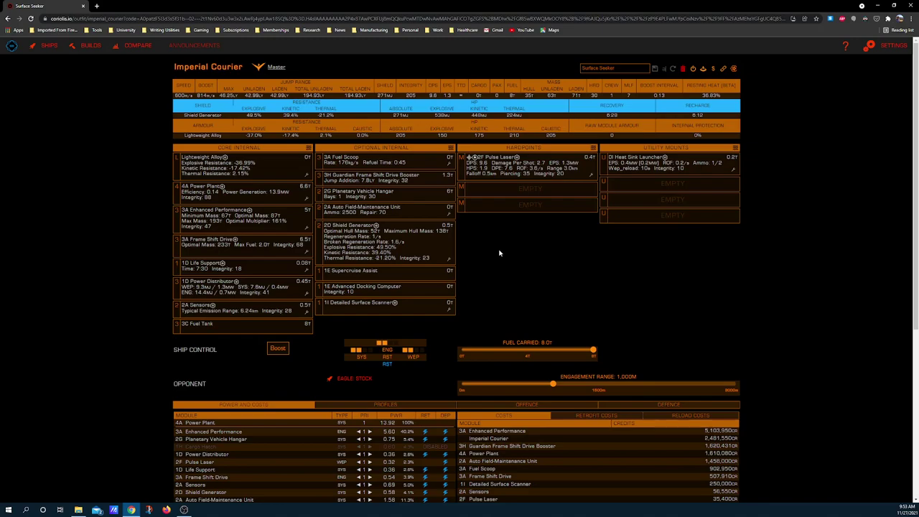
# - Compare the 2G and 2H options for the Planetary Vehicle Hangar without changing the fitted module
pyautogui.click(345, 197)
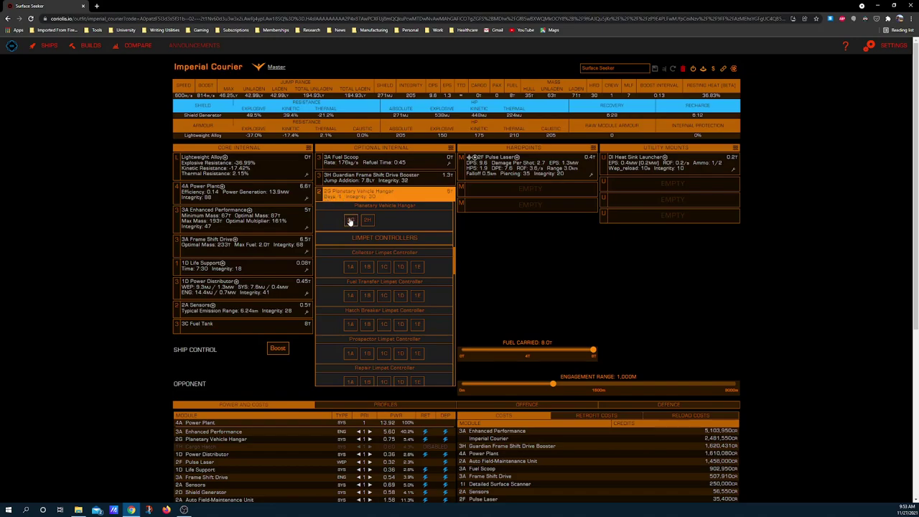
pyautogui.moveTo(371, 224)
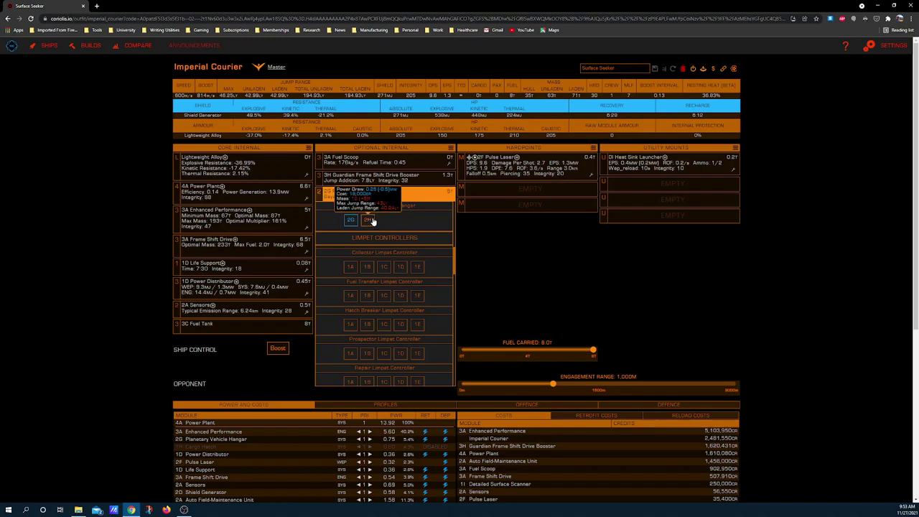
pyautogui.click(477, 253)
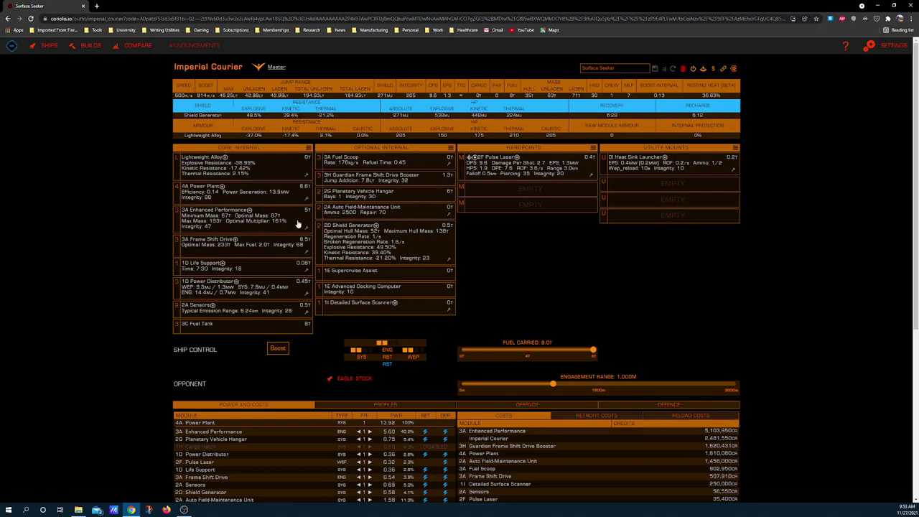
pyautogui.click(344, 196)
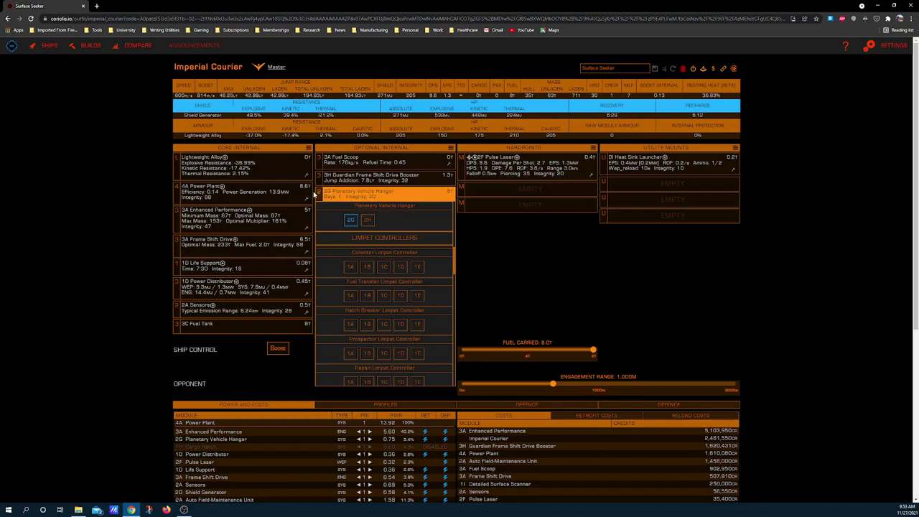
pyautogui.click(501, 248)
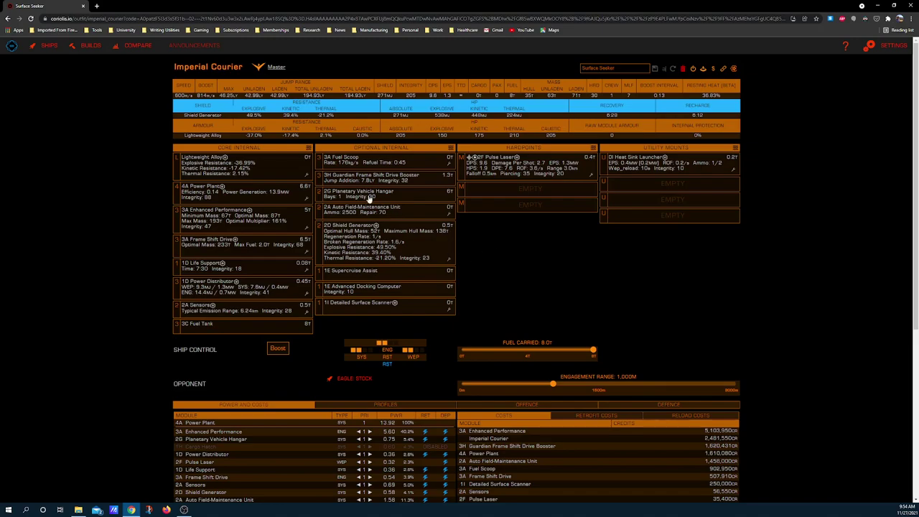
# - Fit a 2B Auto Field-Maintenance Unit in place of the 2A unit
pyautogui.click(354, 213)
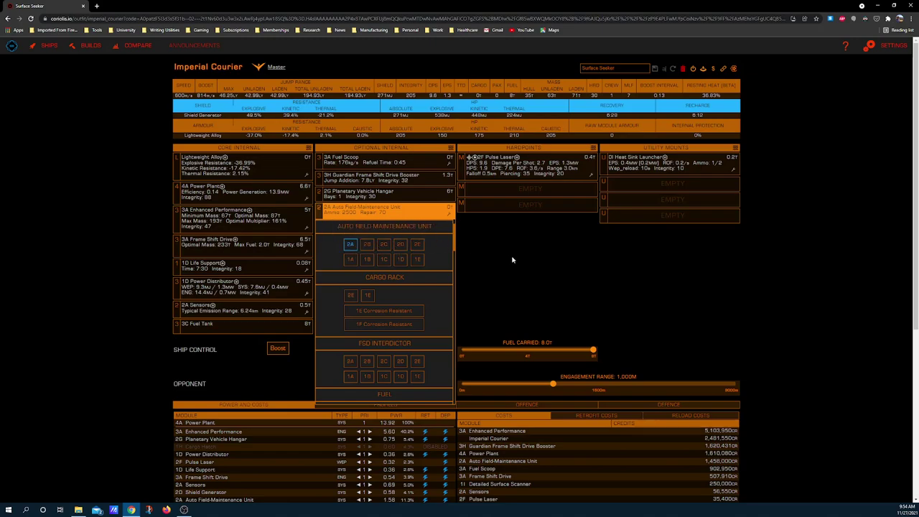
pyautogui.click(367, 245)
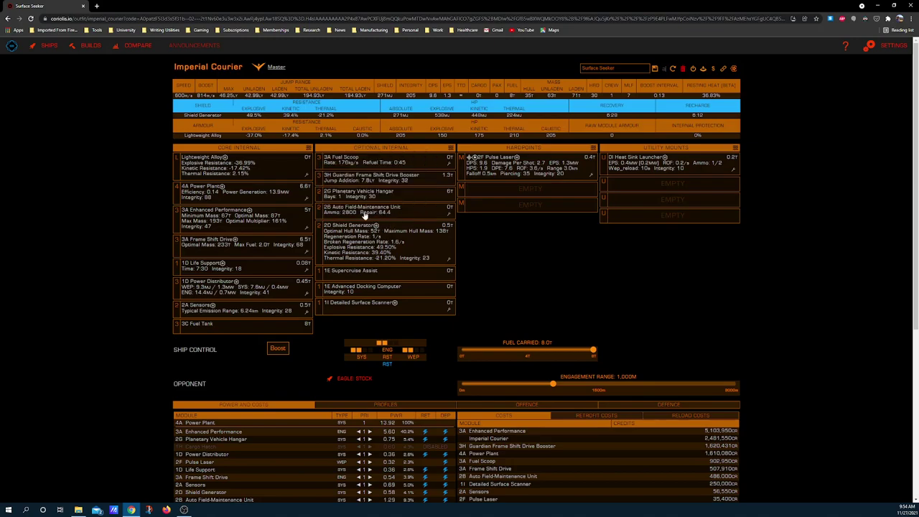
# - Refit the 2A Auto Field-Maintenance Unit in place of the 2B unit
pyautogui.click(368, 213)
pyautogui.click(350, 244)
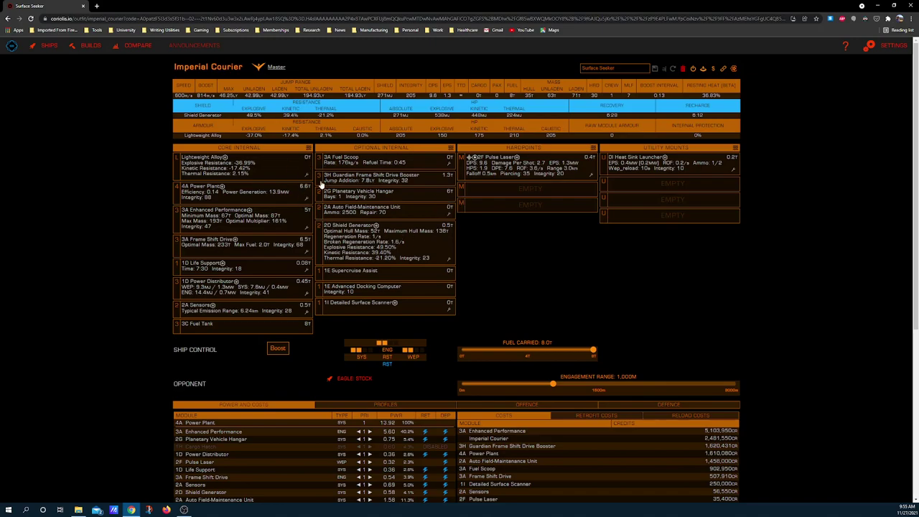
# - Examine the 2D Shield Generator's Enhanced low power grade 5 modification and its Lo-draw experimental effect
pyautogui.scroll(-1, 407, 154)
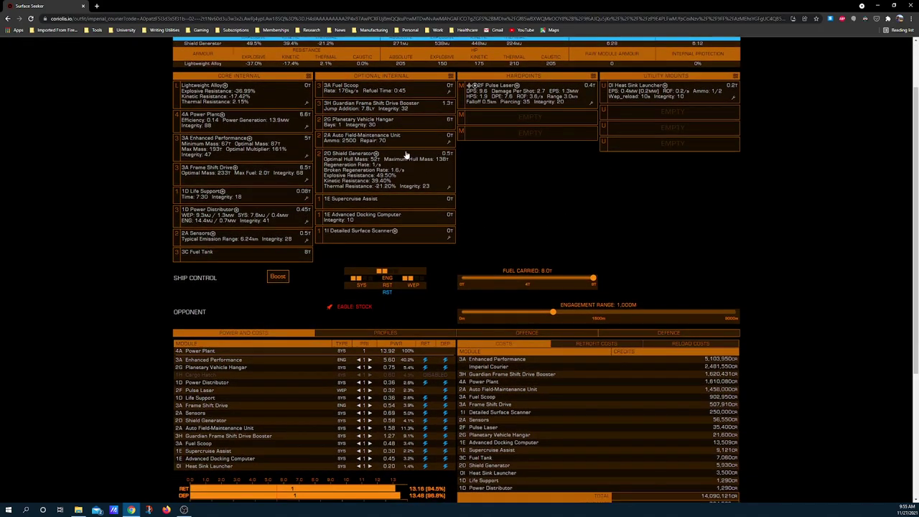
pyautogui.click(448, 186)
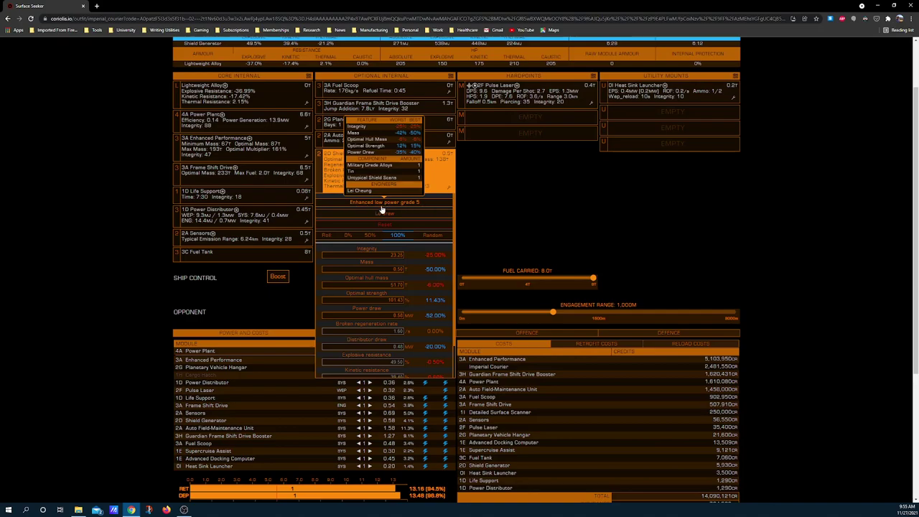
pyautogui.moveTo(379, 216)
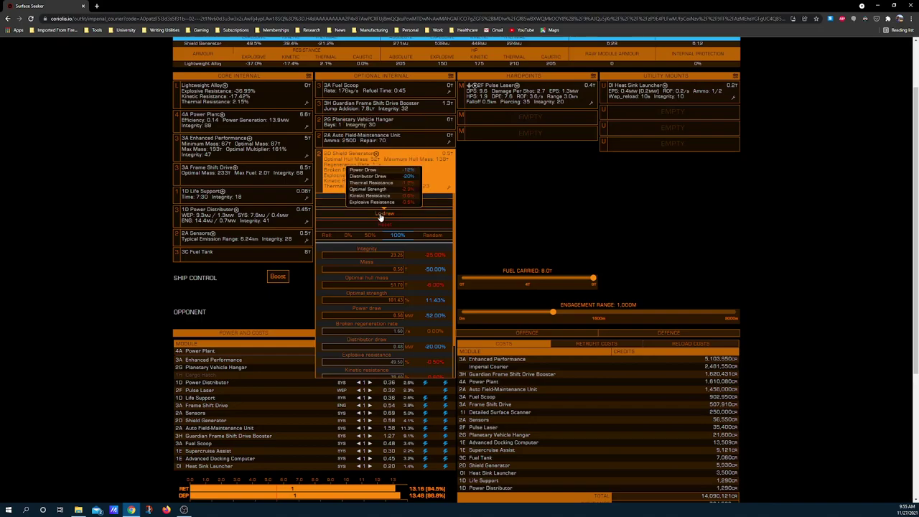
pyautogui.click(468, 205)
# - Look through the alternative modules for the Advanced Docking Computer's slot without changing the fitted module
pyautogui.scroll(-2, 411, 186)
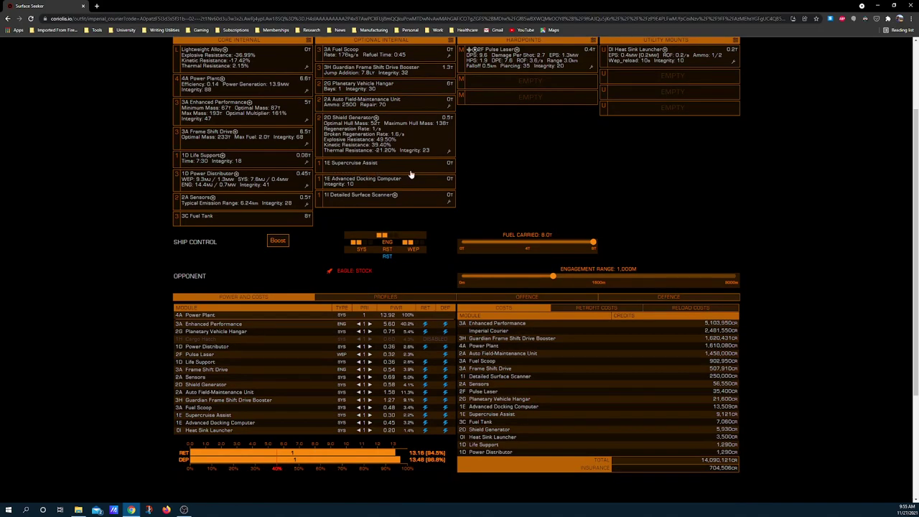
pyautogui.scroll(1, 401, 176)
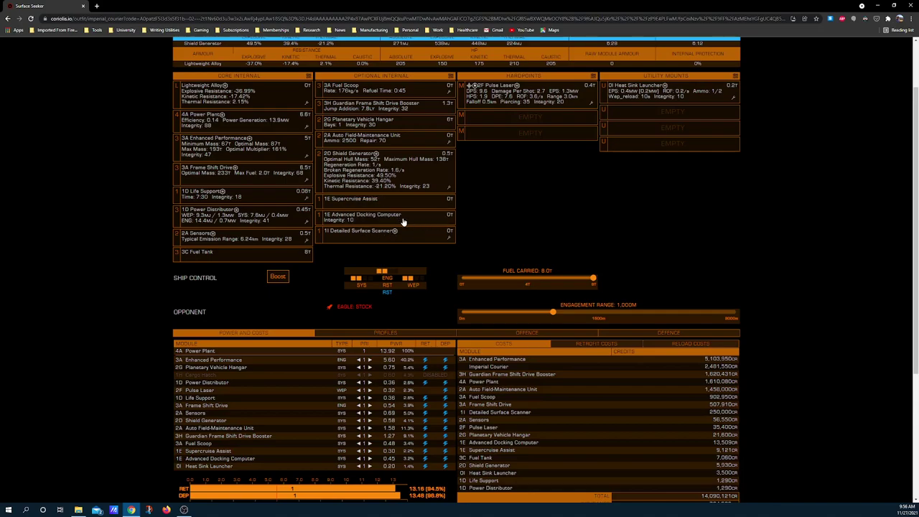
pyautogui.click(404, 221)
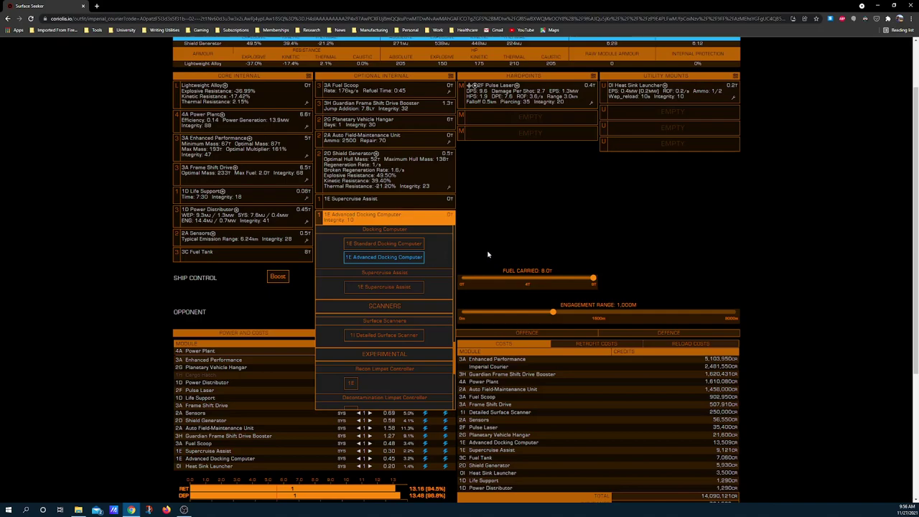
pyautogui.rightClick(521, 231)
pyautogui.click(508, 223)
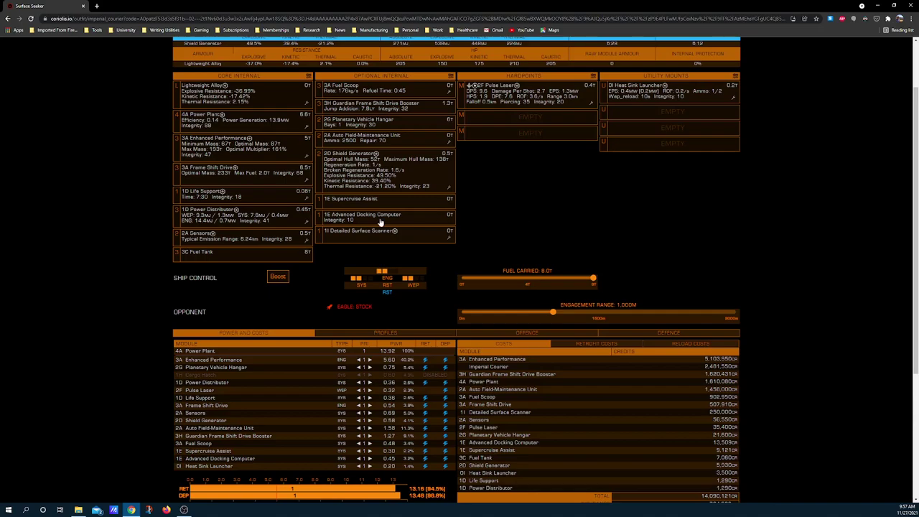
# - Examine the Expanded Probe Scanning Radius grade 5 modification on the Detailed Surface Scanner
pyautogui.scroll(1, 345, 201)
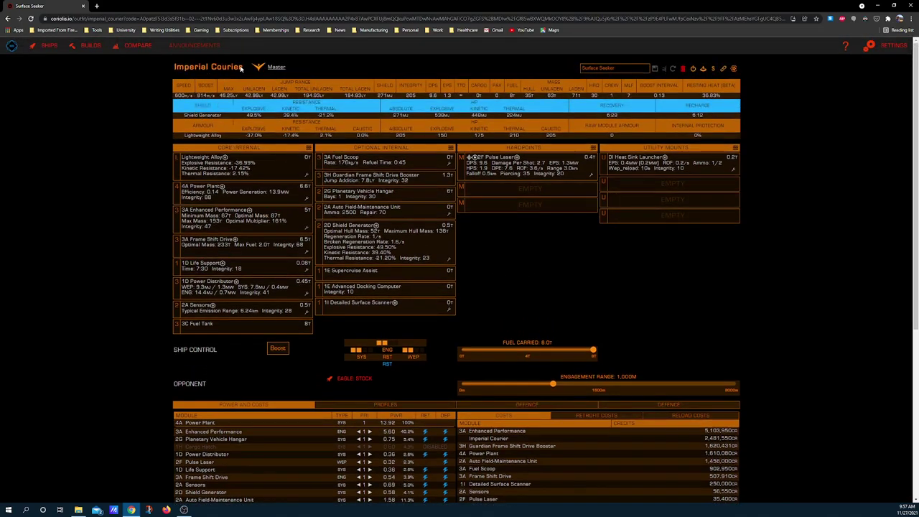
pyautogui.scroll(-1, 359, 291)
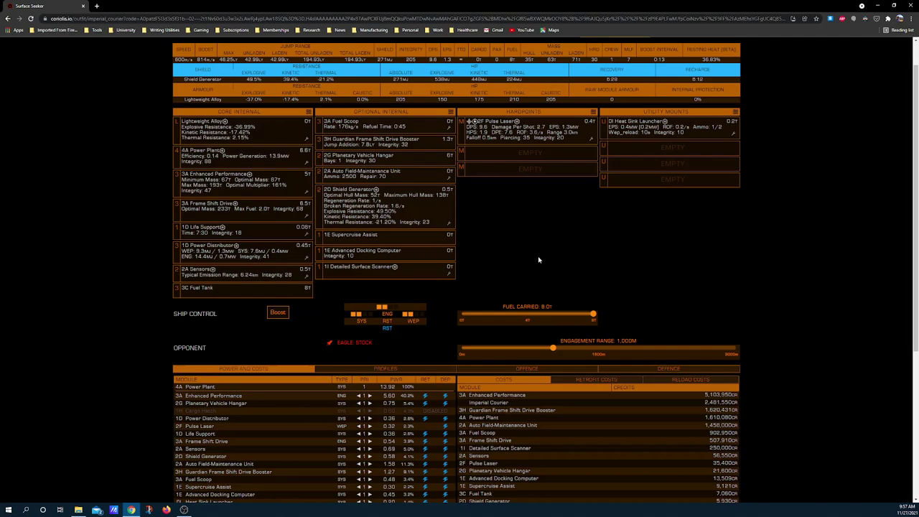
pyautogui.scroll(-1, 405, 269)
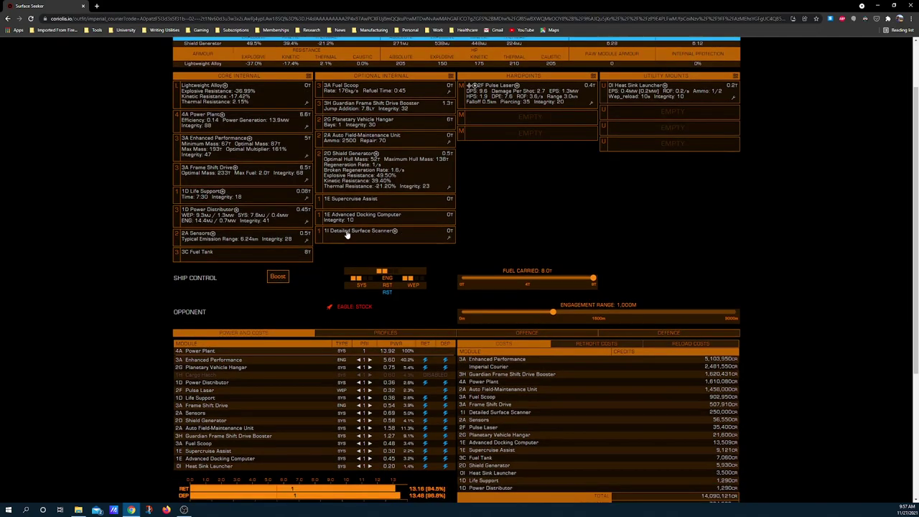
pyautogui.click(447, 239)
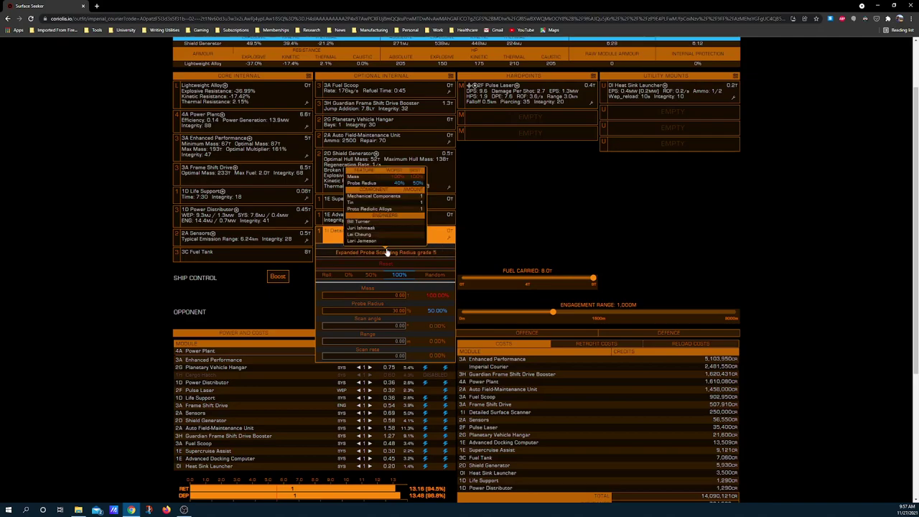
pyautogui.click(547, 204)
# - Examine the 2F Pulse Laser's Lightweight grade 5 modification and Flow Control experimental effect, keeping both as they are
pyautogui.scroll(1, 496, 263)
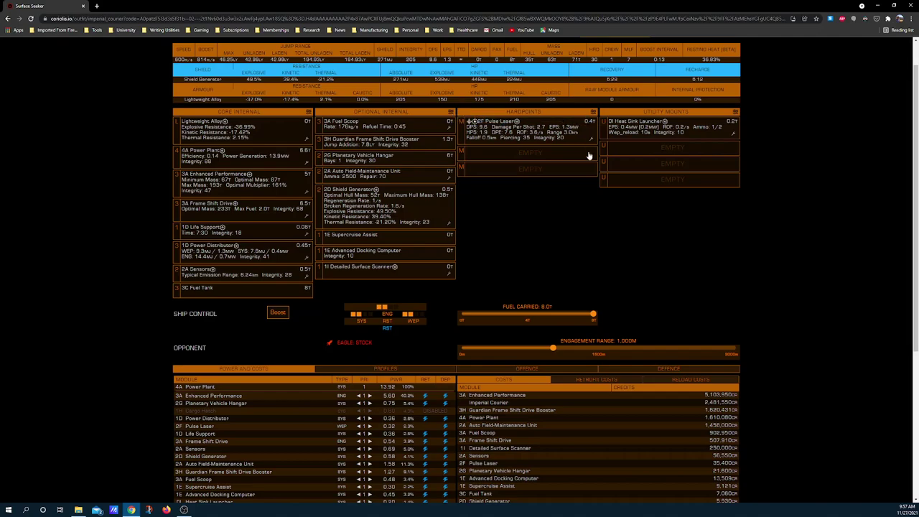
pyautogui.scroll(1, 579, 230)
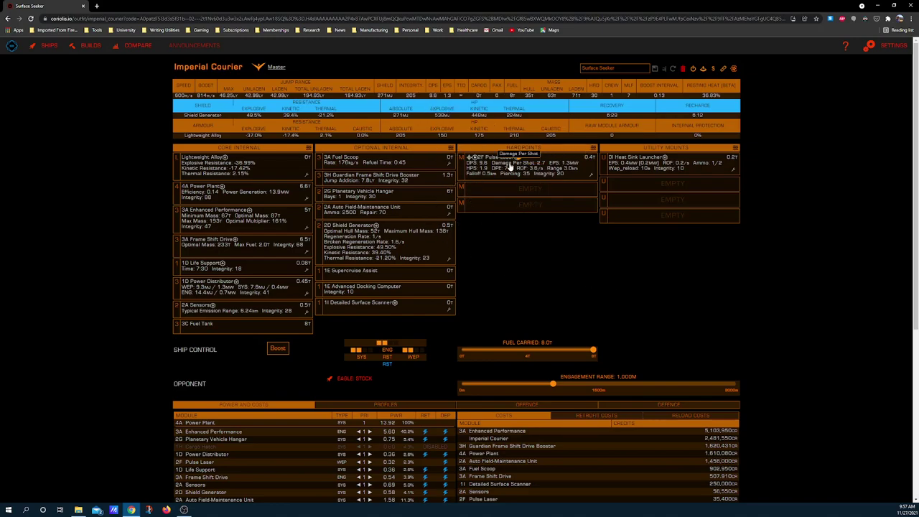
pyautogui.click(590, 174)
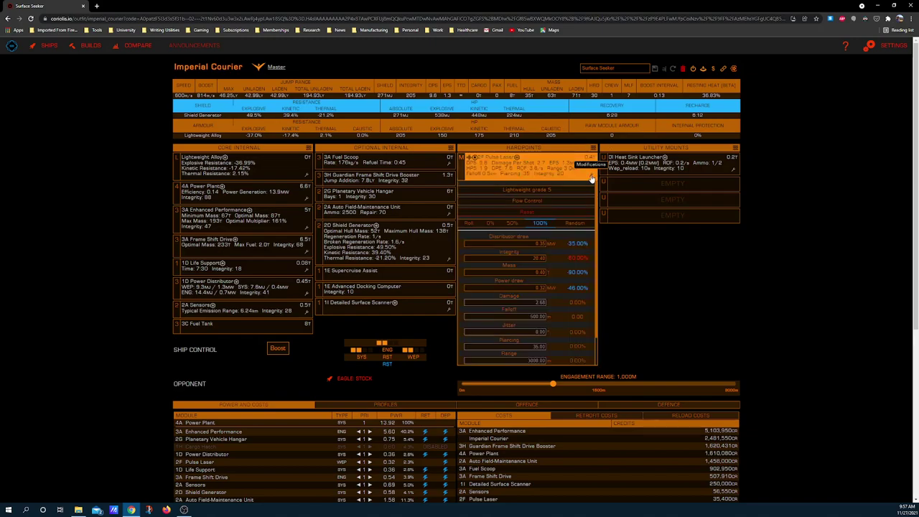
pyautogui.click(542, 190)
pyautogui.click(543, 192)
pyautogui.click(654, 285)
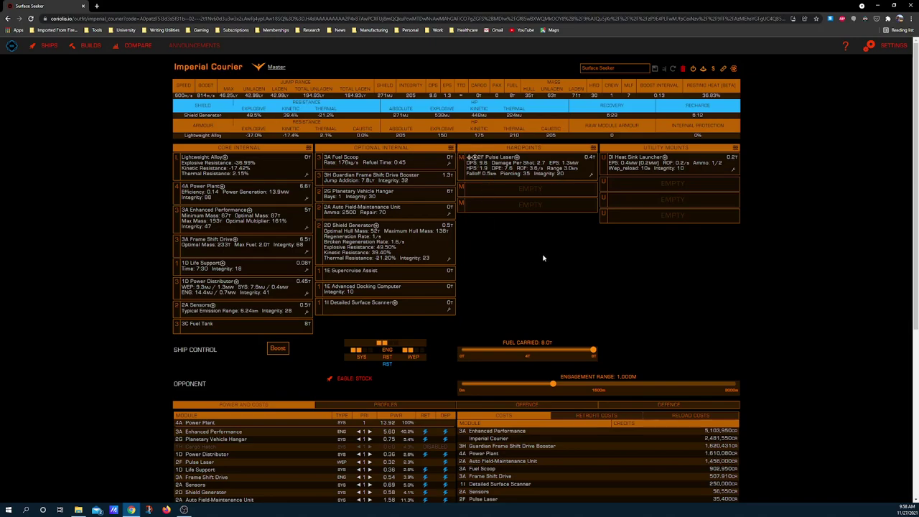
# - Examine the Lightweight grade 5 modification on the Heat Sink Launcher
pyautogui.click(735, 171)
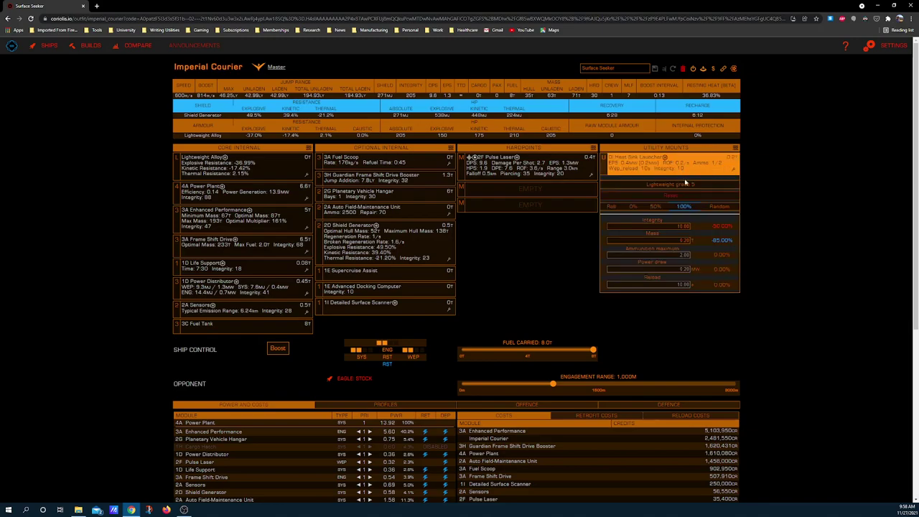
pyautogui.click(690, 189)
pyautogui.click(837, 208)
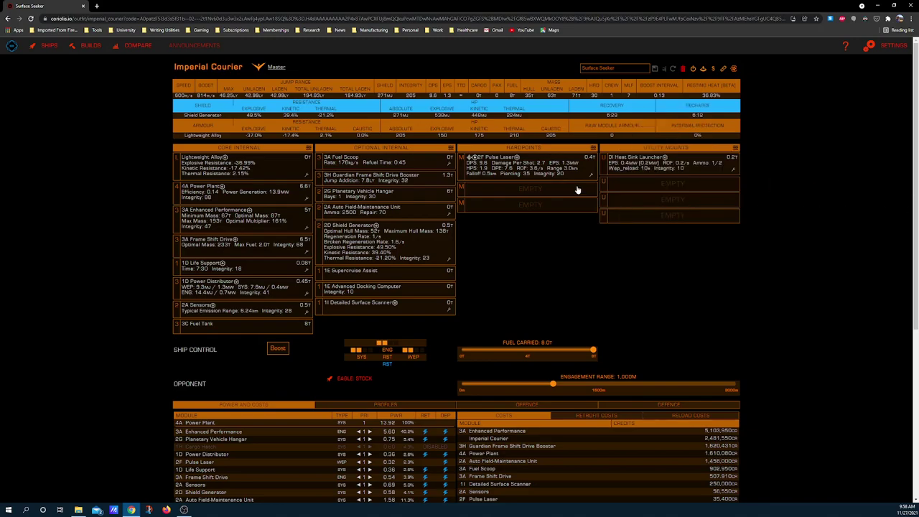
# - Look through the modules available for the first empty utility mount, including the 0E Xeno Scanner, without fitting any
pyautogui.click(652, 185)
pyautogui.scroll(-5, 663, 246)
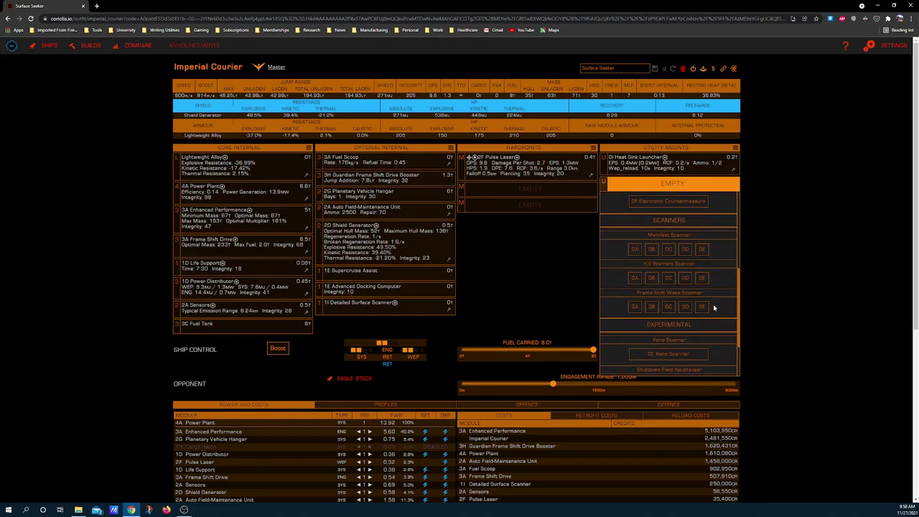
pyautogui.scroll(-3, 622, 314)
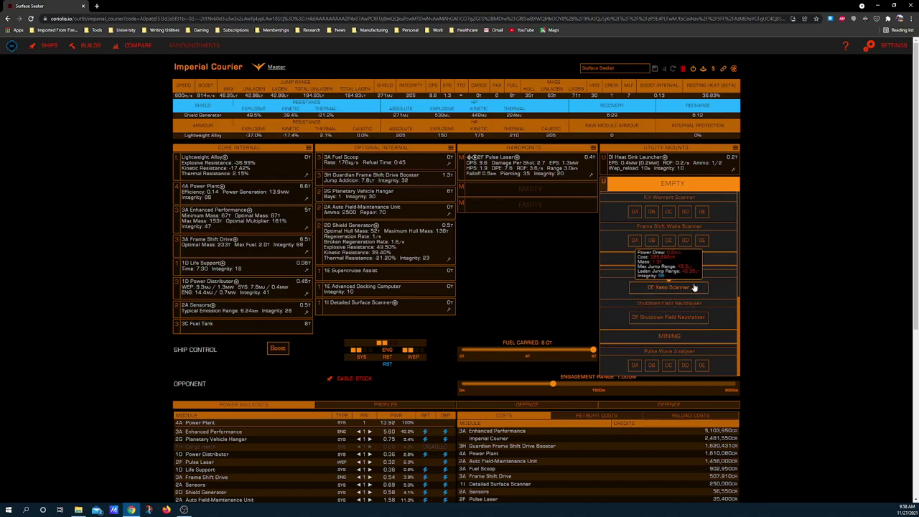
pyautogui.click(543, 267)
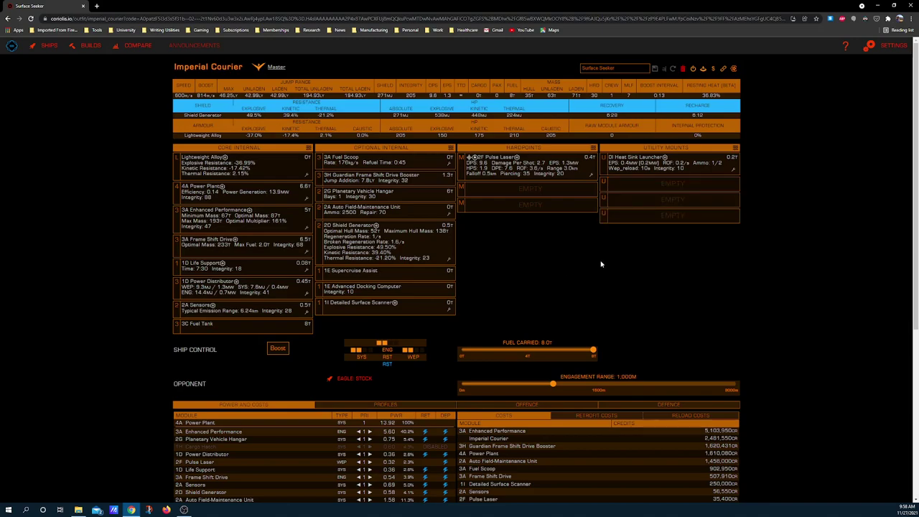
pyautogui.click(673, 188)
pyautogui.scroll(-3, 675, 257)
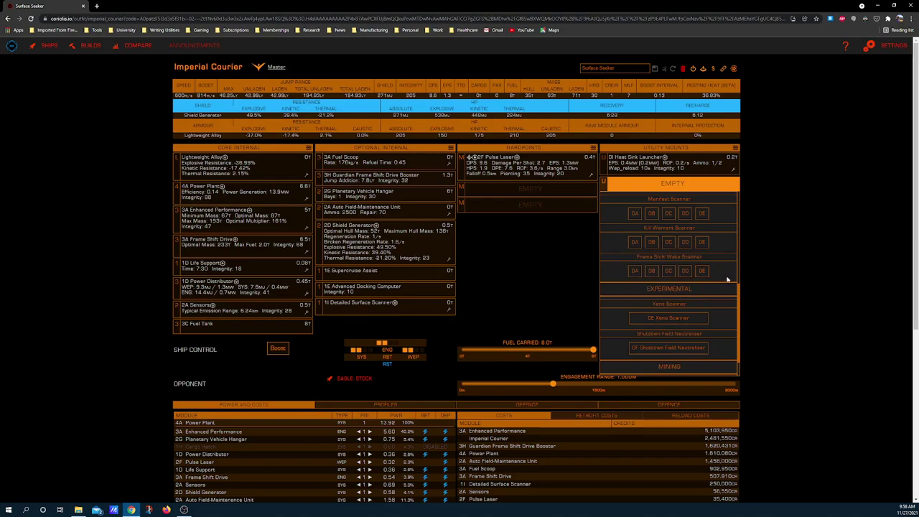
pyautogui.click(555, 272)
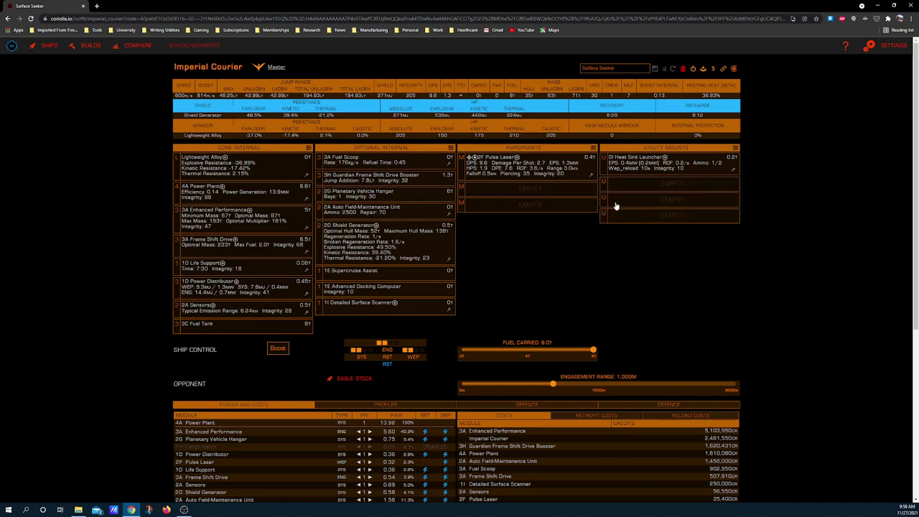
# - Review the power usage of the modules and switch off the 2A Auto Field-Maintenance Unit
pyautogui.scroll(-2, 590, 270)
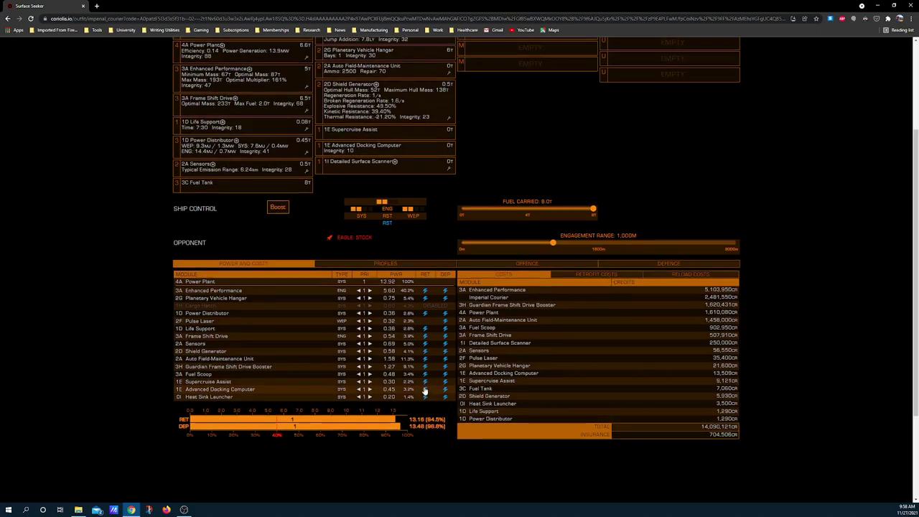
pyautogui.scroll(2, 474, 402)
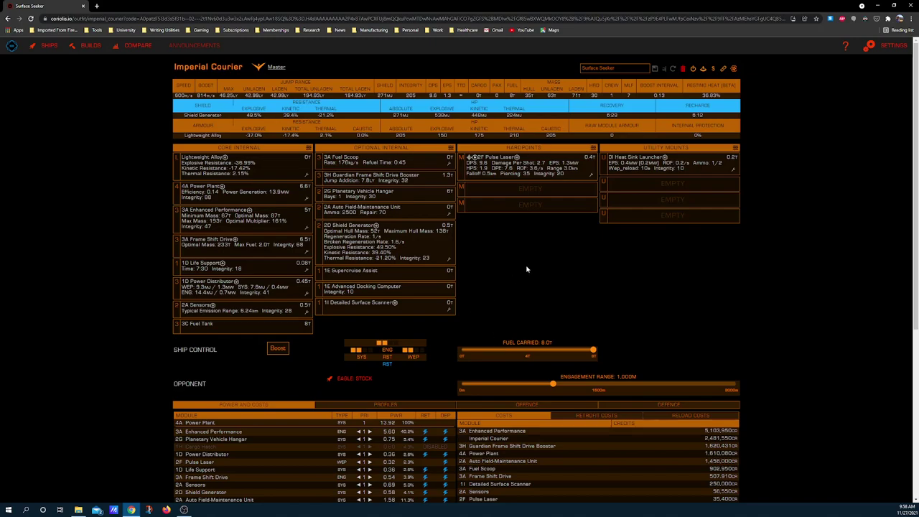
pyautogui.scroll(-3, 206, 347)
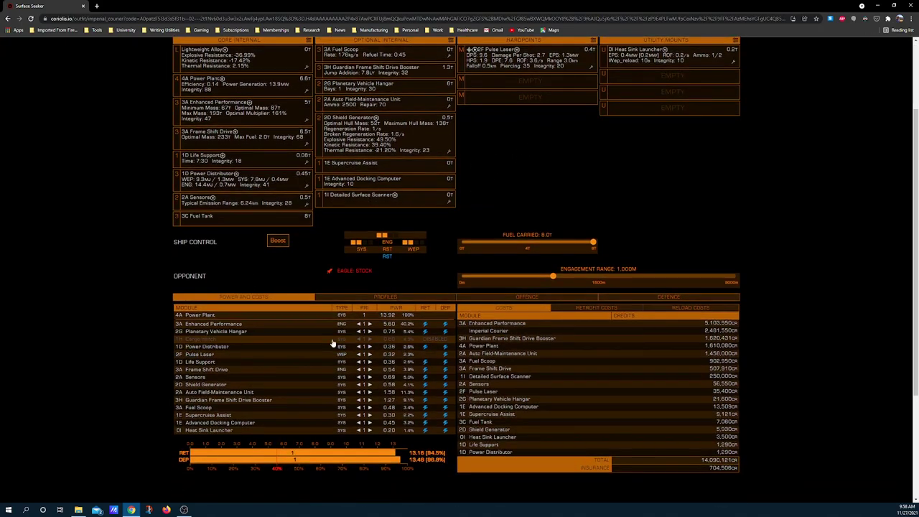
pyautogui.scroll(3, 402, 452)
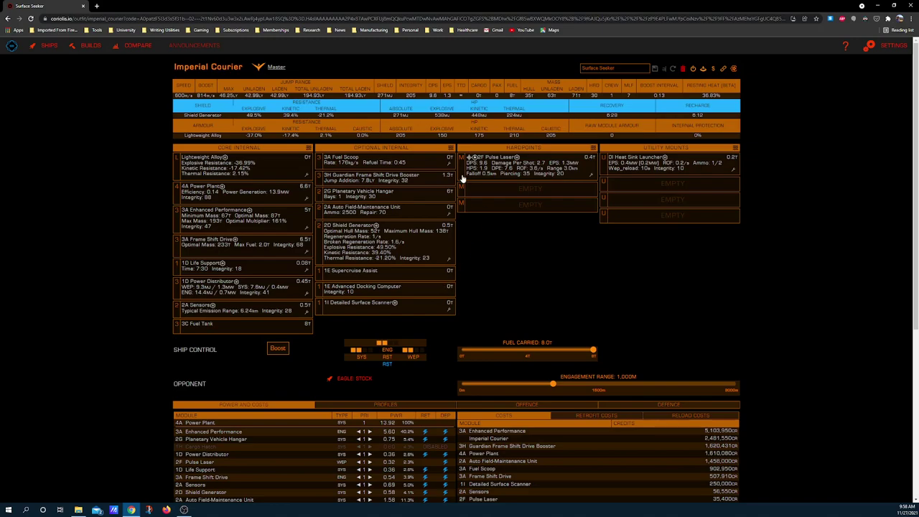
pyautogui.scroll(-3, 324, 233)
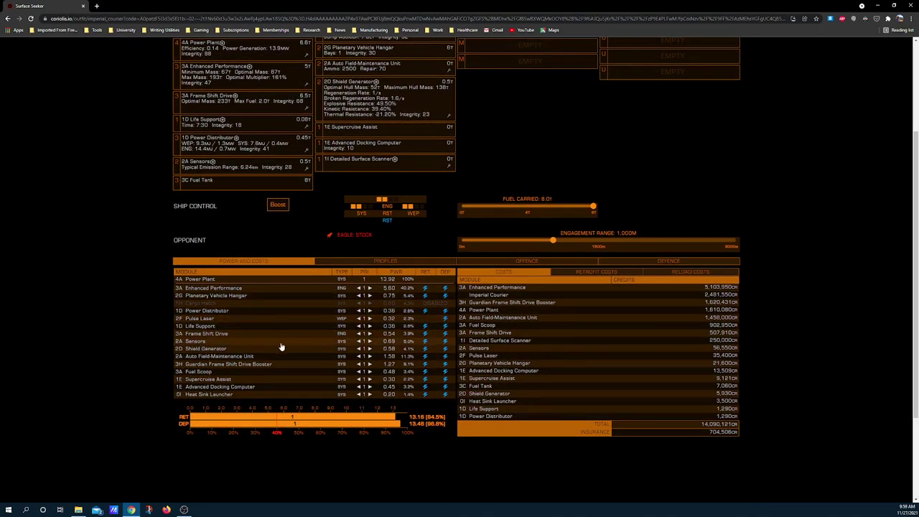
pyautogui.click(425, 357)
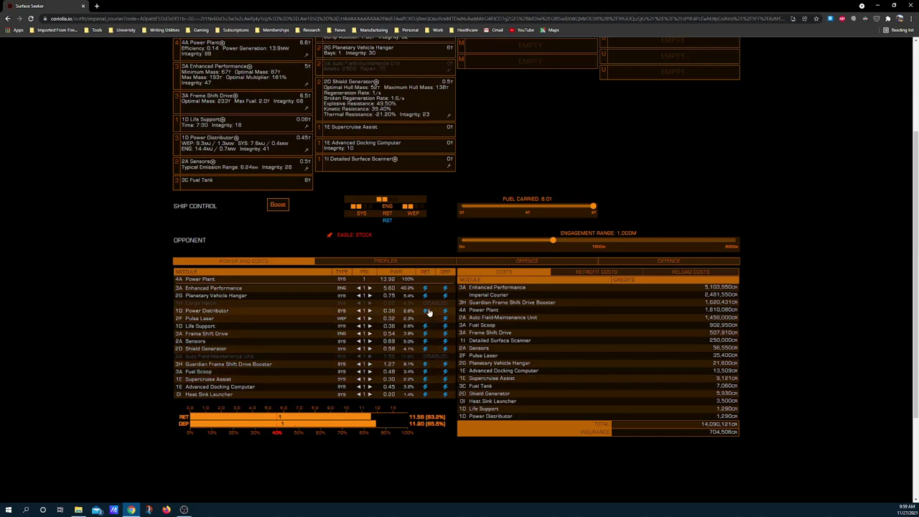
# - Fit a 0E Xeno Scanner in the first empty utility mount
pyautogui.scroll(1, 428, 346)
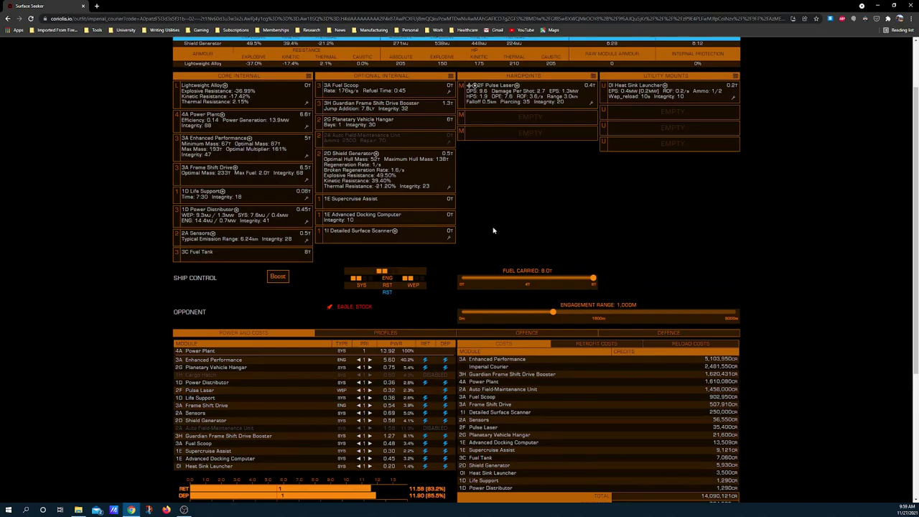
pyautogui.click(652, 119)
pyautogui.scroll(-5, 668, 208)
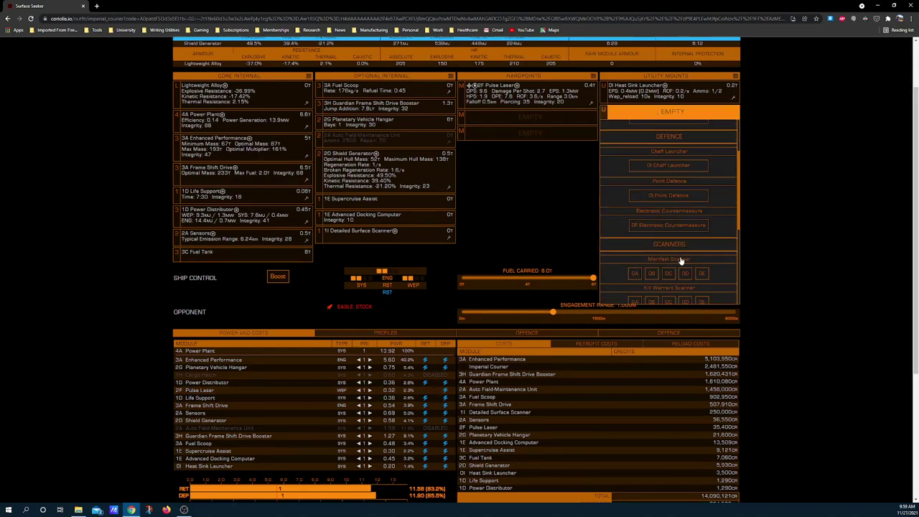
pyautogui.scroll(-2, 657, 209)
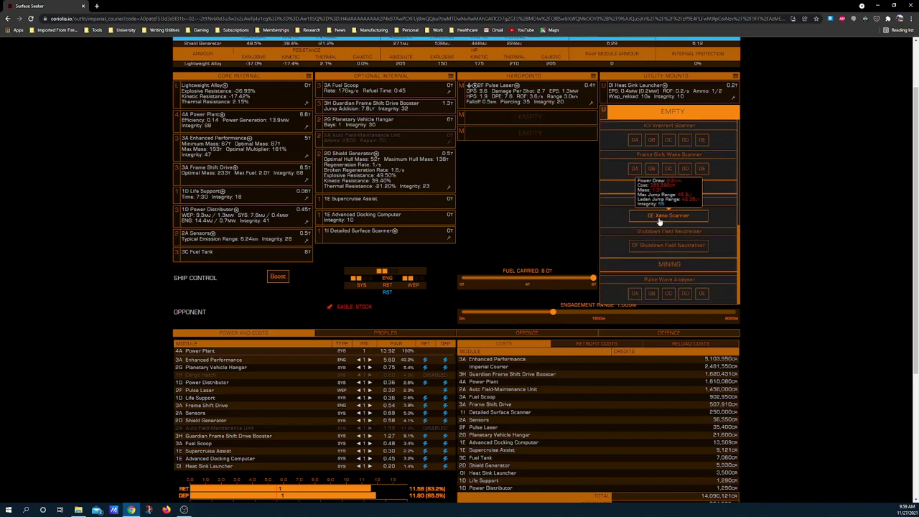
pyautogui.click(658, 219)
pyautogui.scroll(-1, 375, 428)
pyautogui.scroll(2, 375, 431)
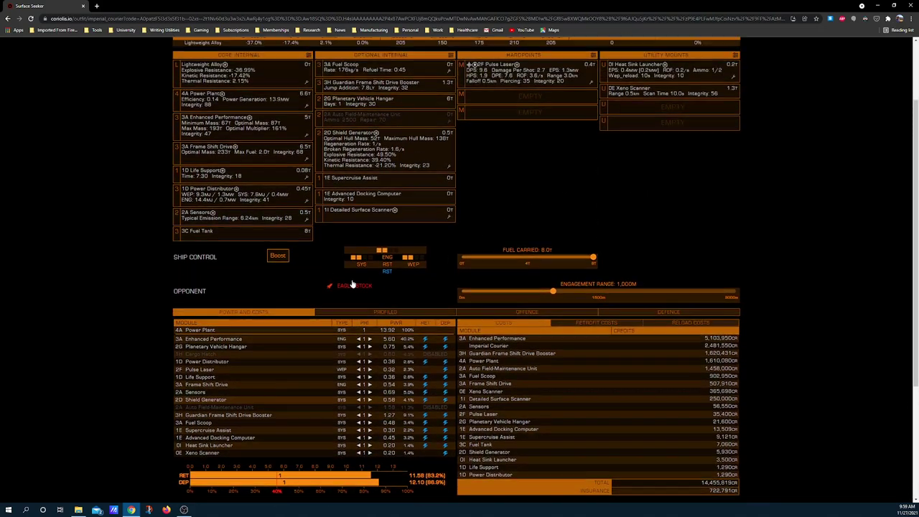
# - Switch the 2A Auto Field-Maintenance Unit back on and check the retracted and deployed power usage
pyautogui.scroll(-2, 338, 302)
pyautogui.click(276, 356)
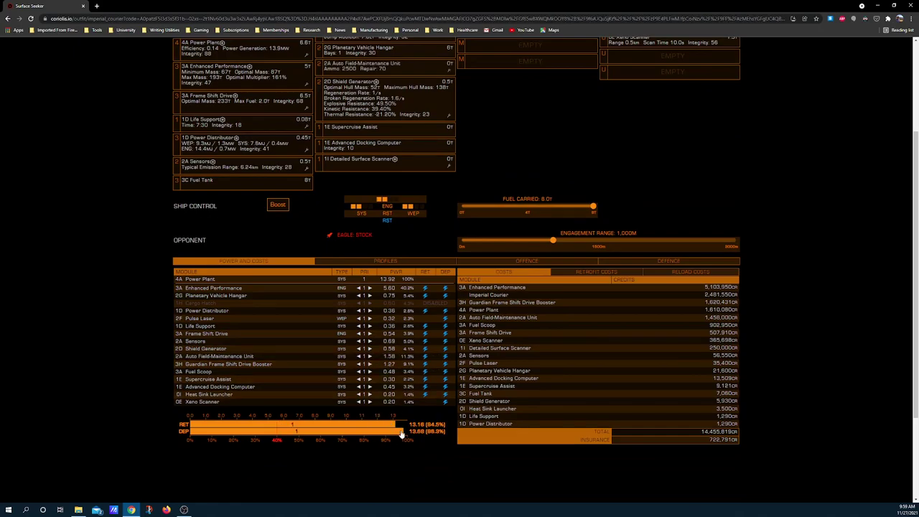
pyautogui.scroll(1, 611, 178)
pyautogui.scroll(-2, 469, 316)
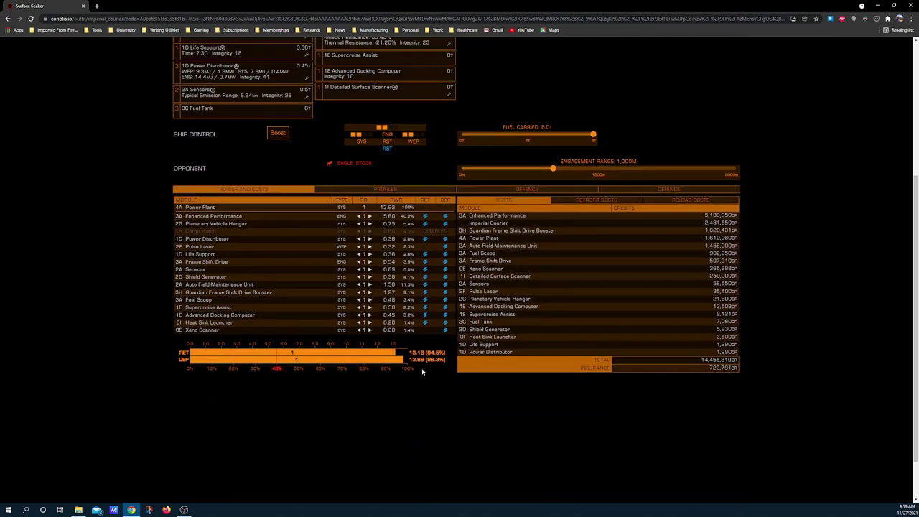
# - Fit a 0E Frame Shift Wake Scanner in the empty utility mount below the Xeno Scanner and check the power usage
pyautogui.scroll(3, 538, 258)
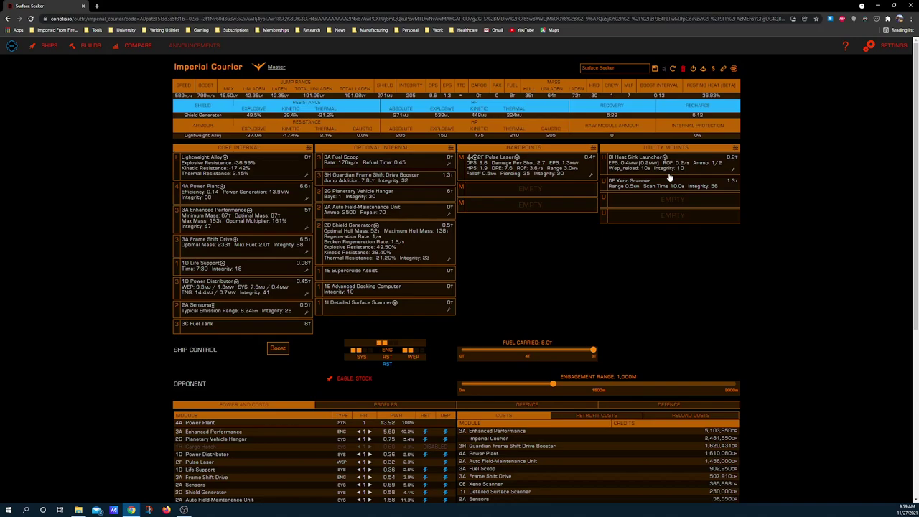
pyautogui.click(664, 200)
pyautogui.scroll(-1, 663, 332)
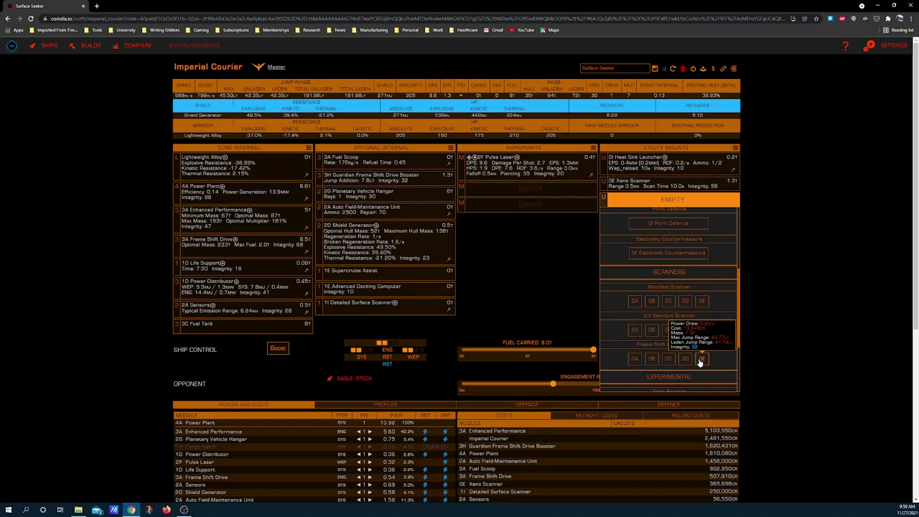
pyautogui.click(697, 360)
pyautogui.scroll(-2, 447, 420)
pyautogui.scroll(2, 503, 280)
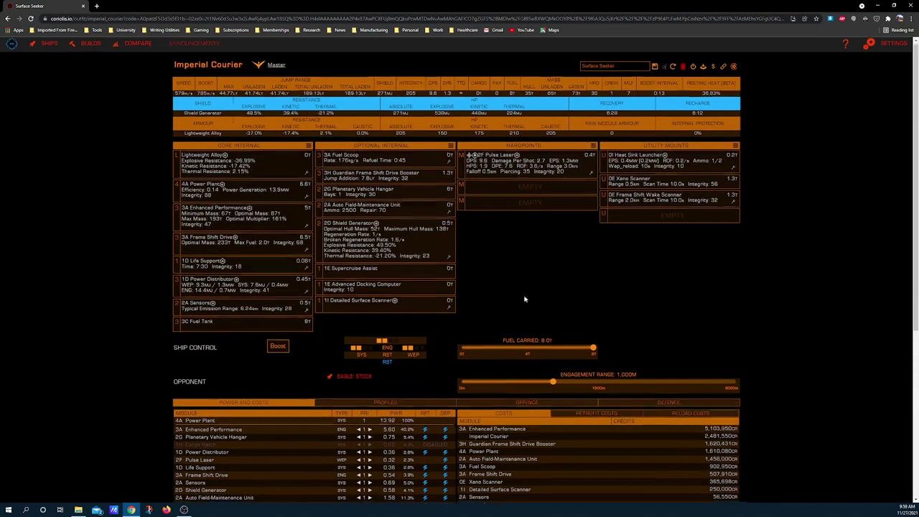
pyautogui.scroll(-2, 431, 359)
pyautogui.scroll(2, 389, 427)
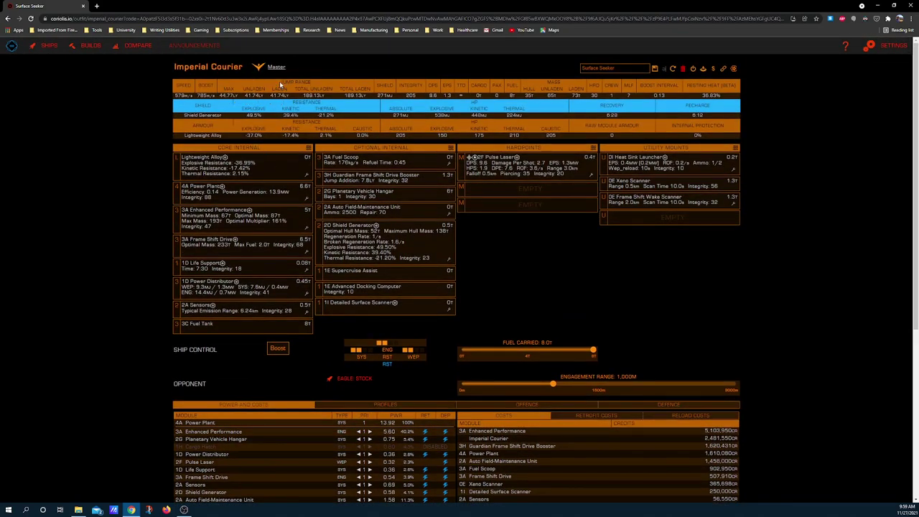
# - Engineer the 0E Frame Shift Wake Scanner with the Lightweight grade 5 modification and review the ship's overall figures
pyautogui.click(734, 203)
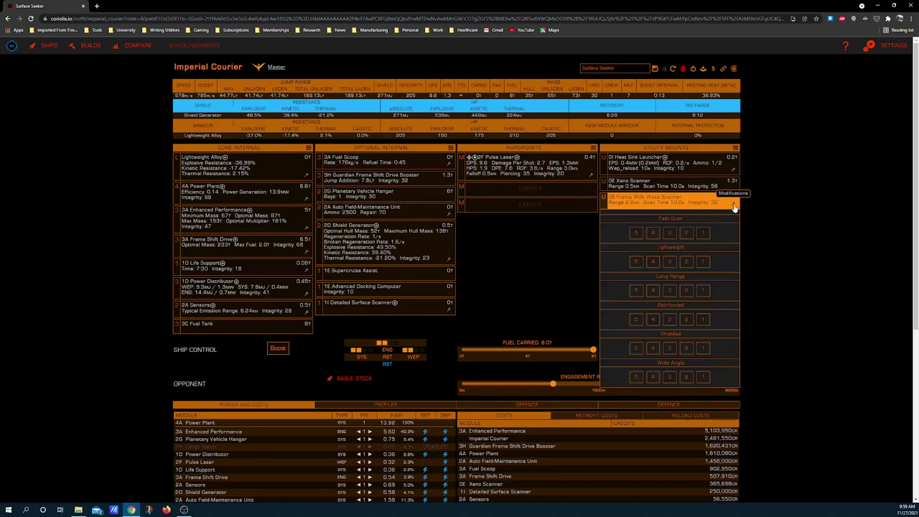
pyautogui.click(636, 262)
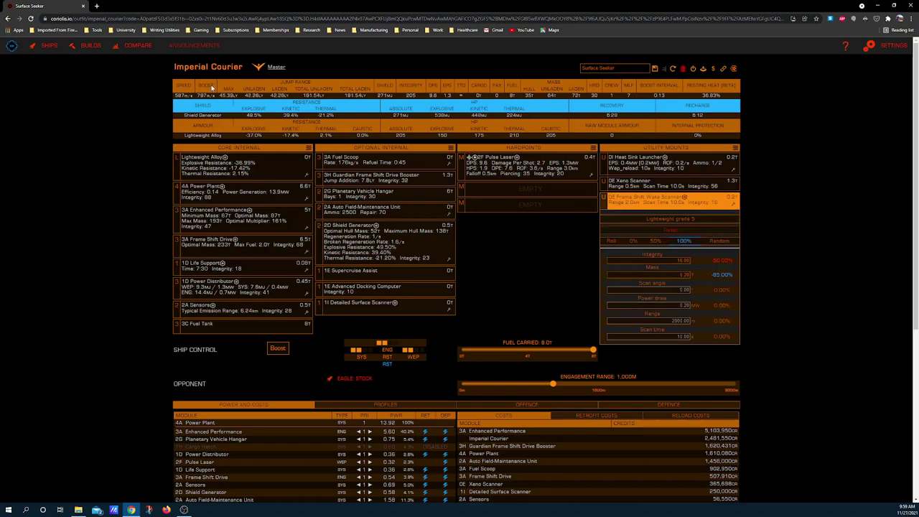
pyautogui.click(541, 279)
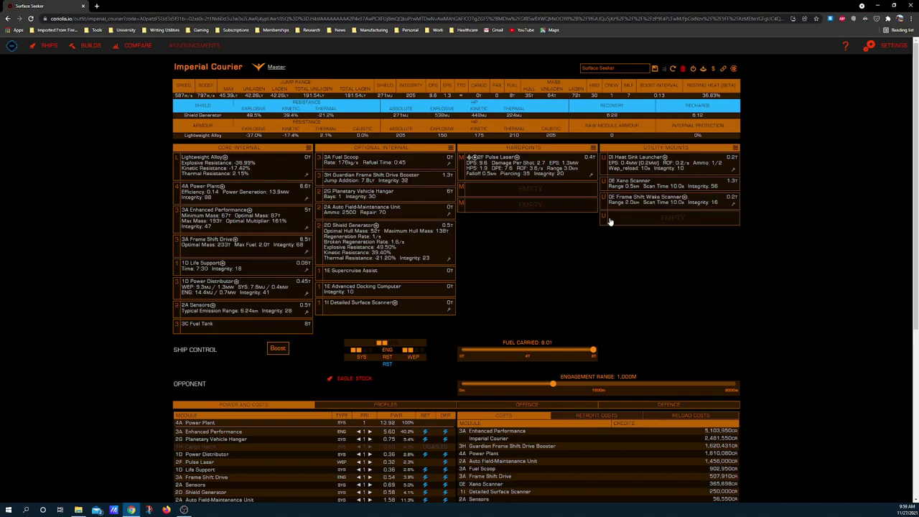
pyautogui.scroll(-3, 610, 220)
pyautogui.scroll(3, 392, 446)
pyautogui.moveTo(213, 305)
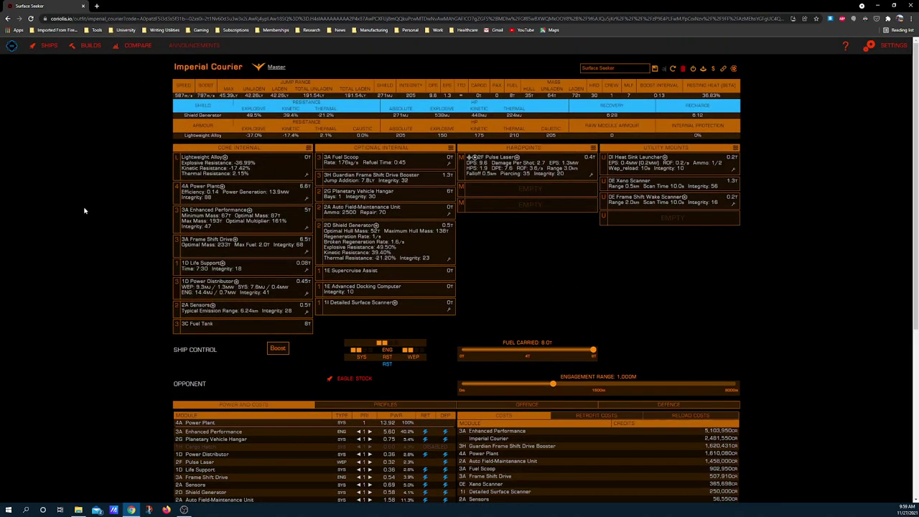